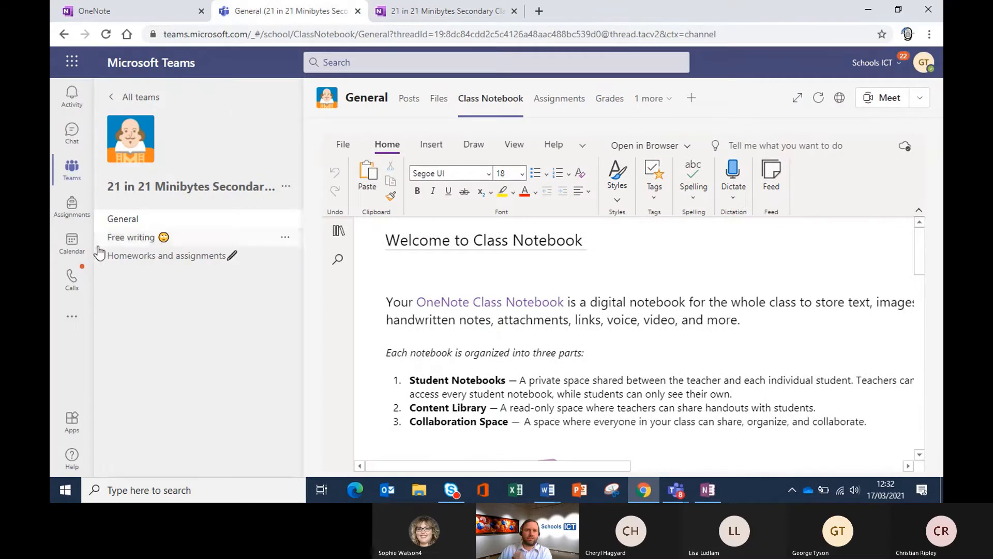
# Step: Create a new class team named Example without adding any people to it
pyautogui.click(135, 228)
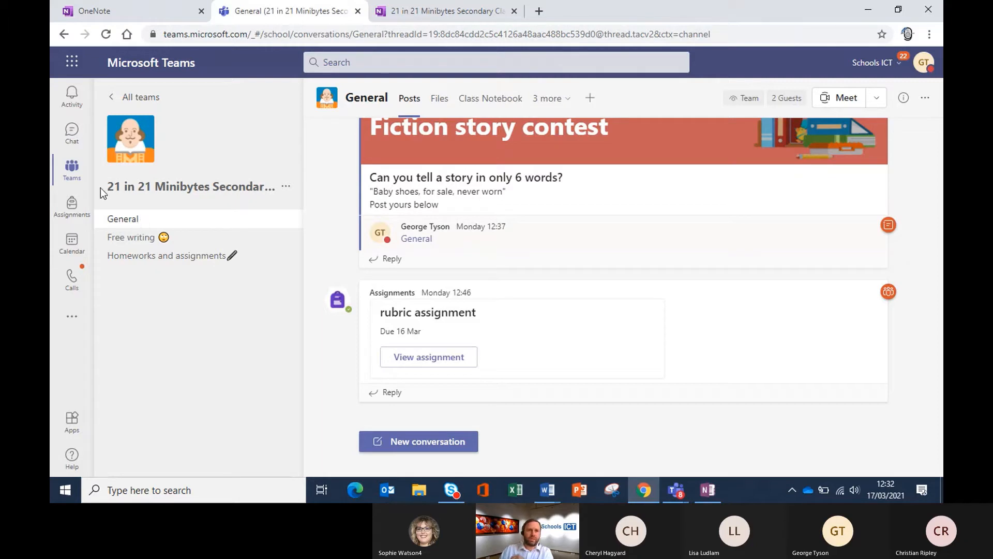
pyautogui.click(72, 177)
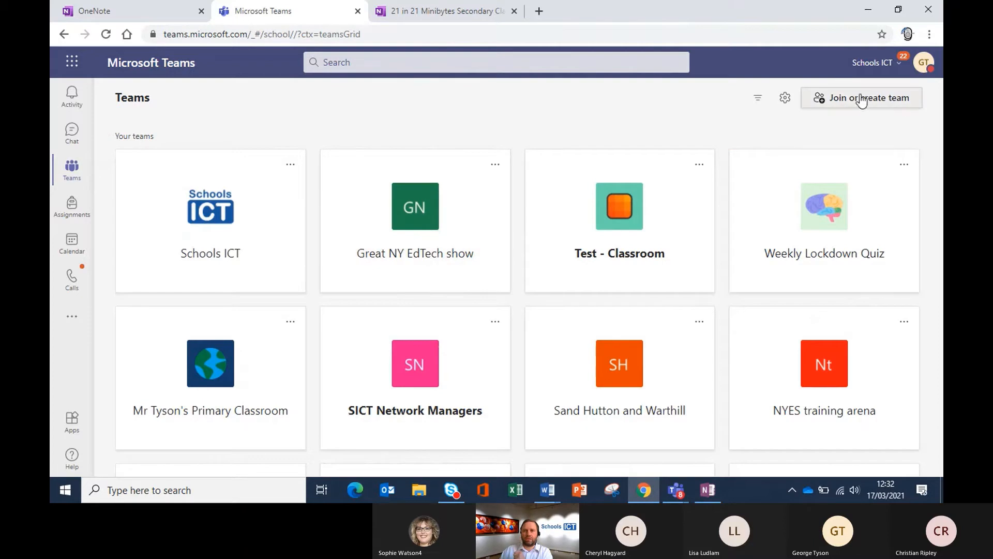
pyautogui.click(868, 103)
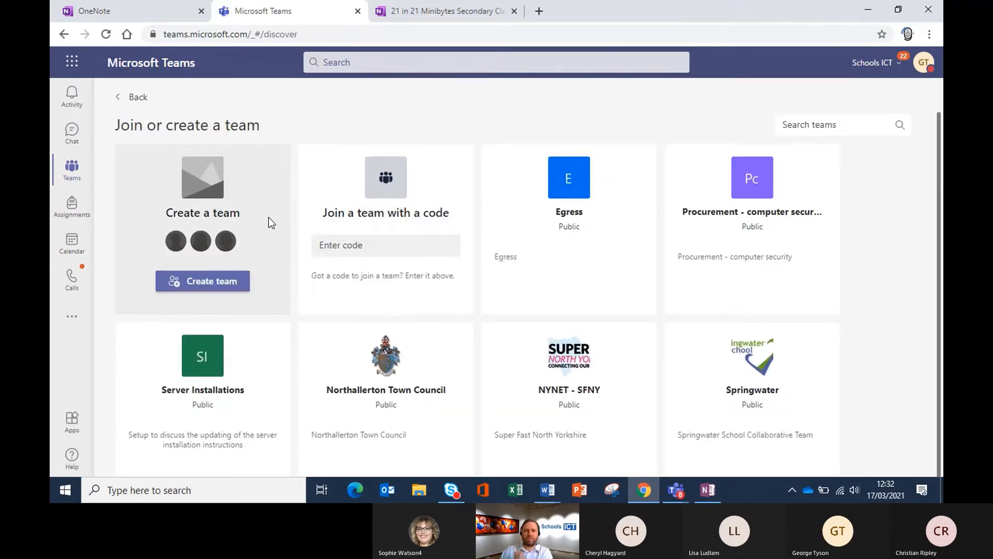
pyautogui.click(203, 286)
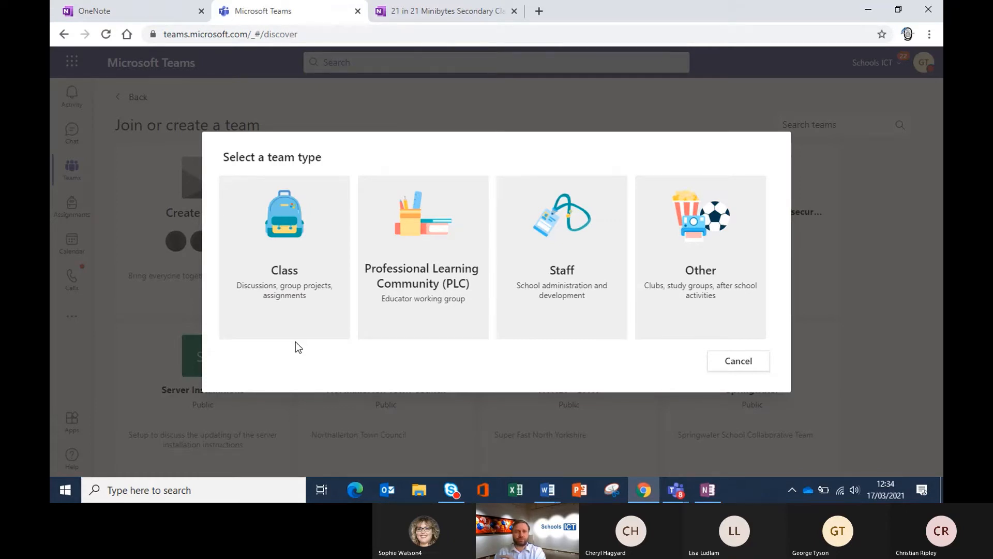
pyautogui.click(306, 288)
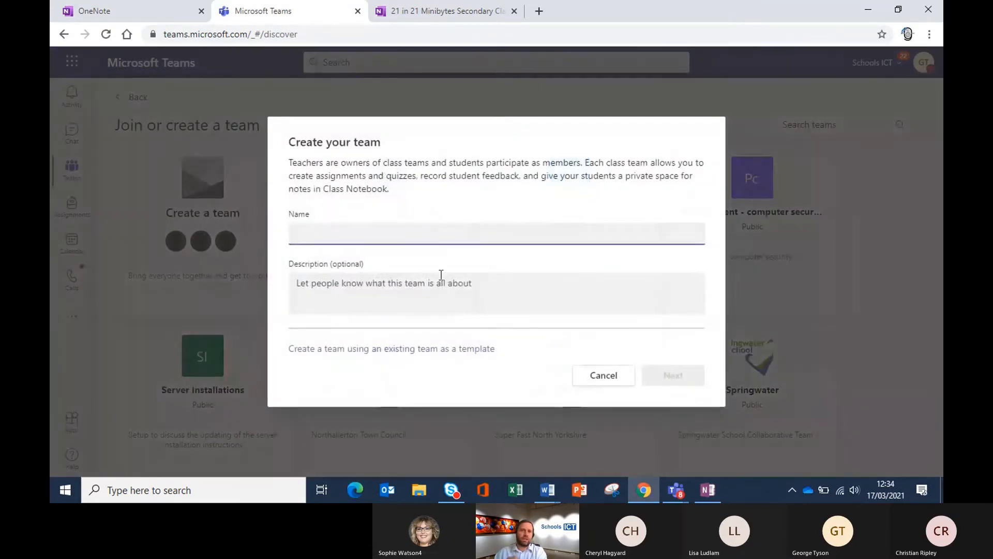
pyautogui.write('Ex')
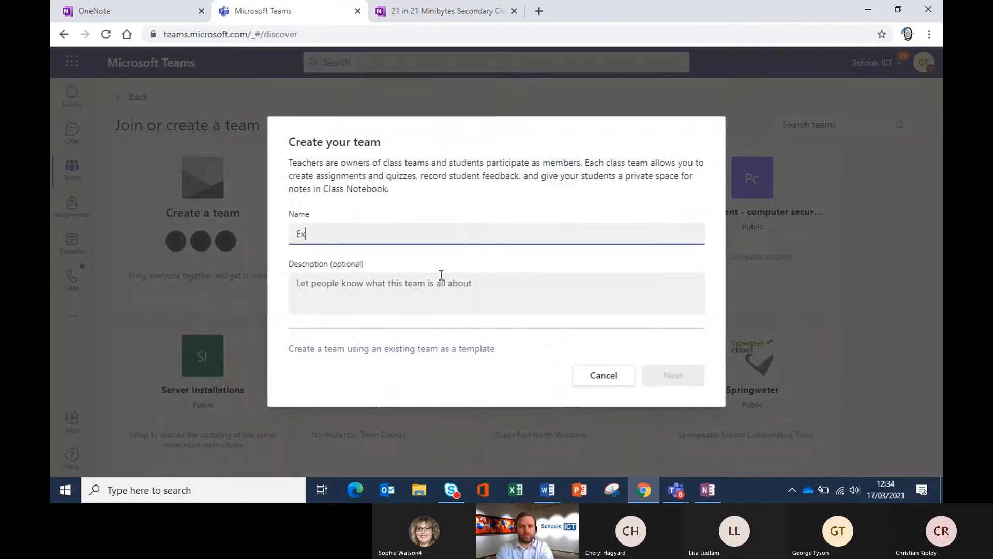
pyautogui.write('ample')
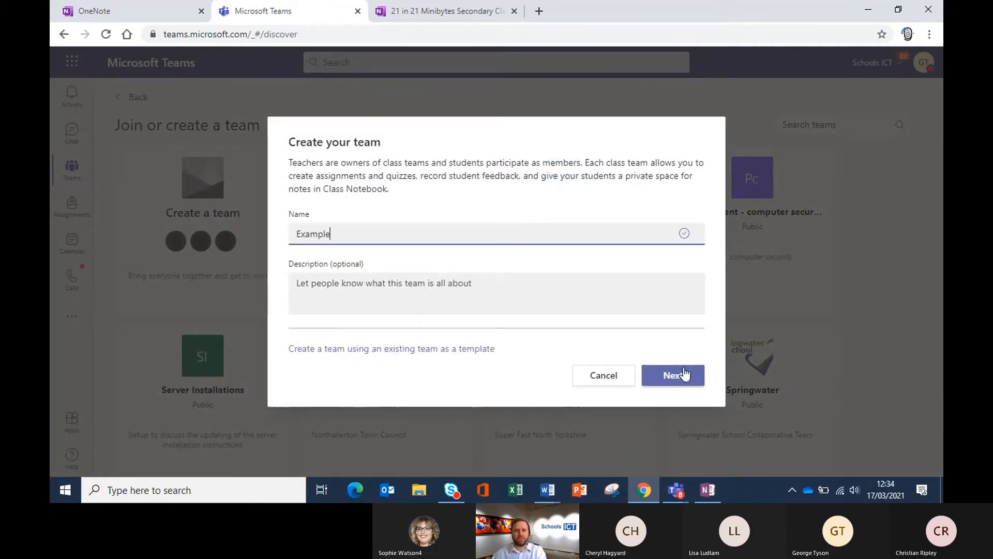
pyautogui.click(684, 374)
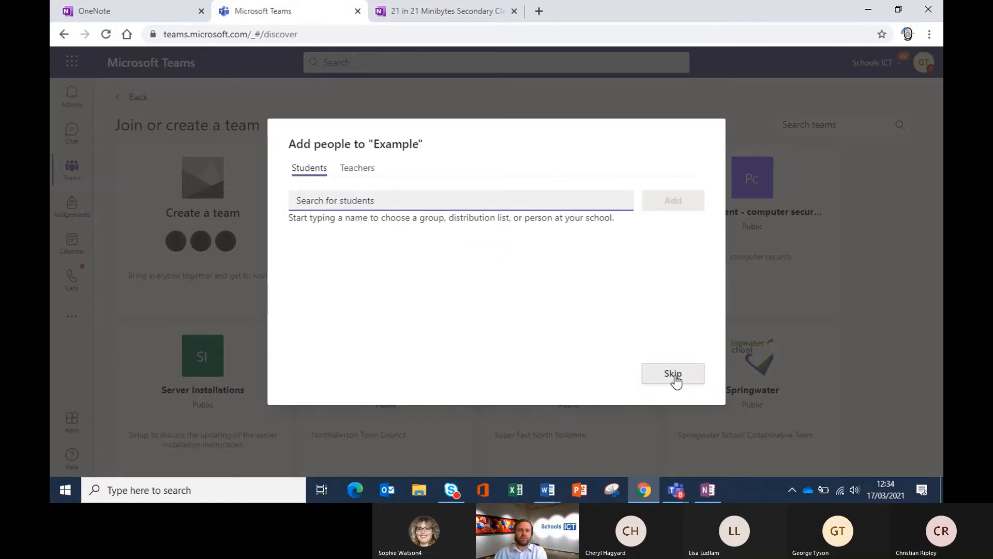
pyautogui.click(674, 375)
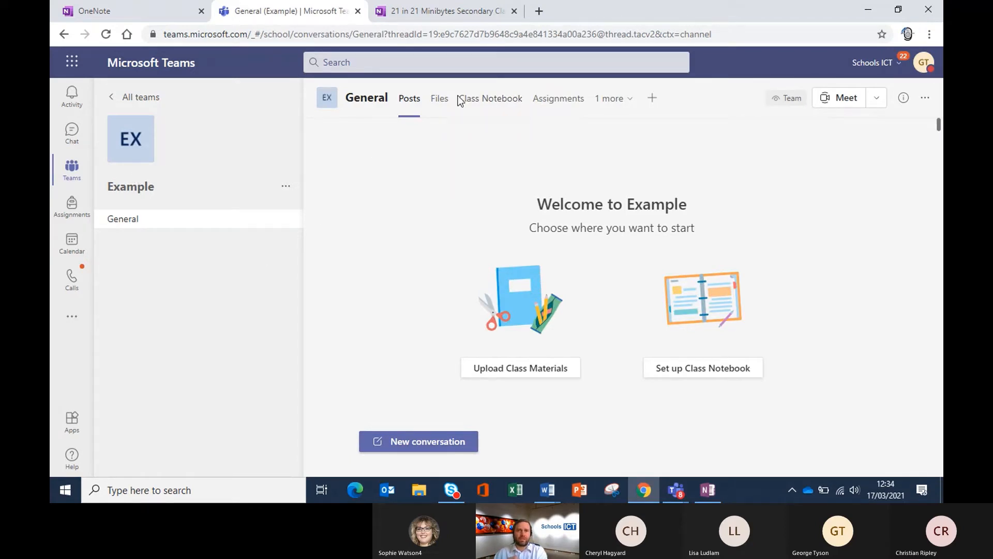
# Step: Start setting up a OneNote Class Notebook for the Example team from existing notebook content
pyautogui.click(495, 103)
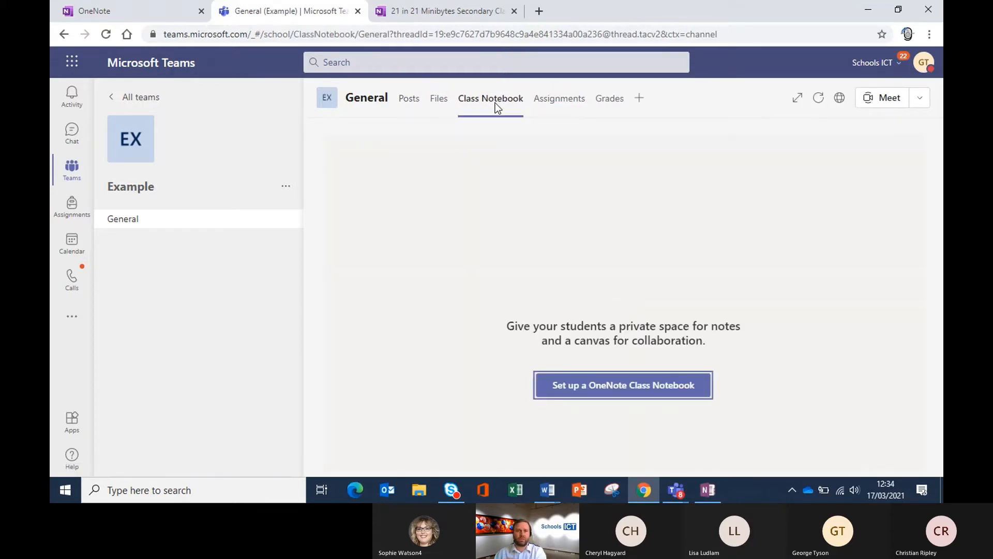
pyautogui.click(609, 389)
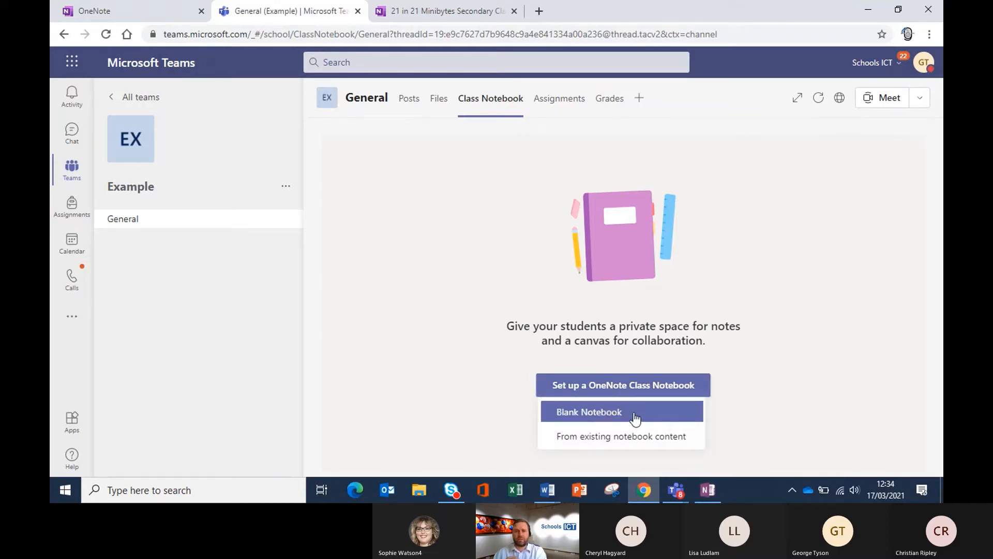
pyautogui.click(662, 439)
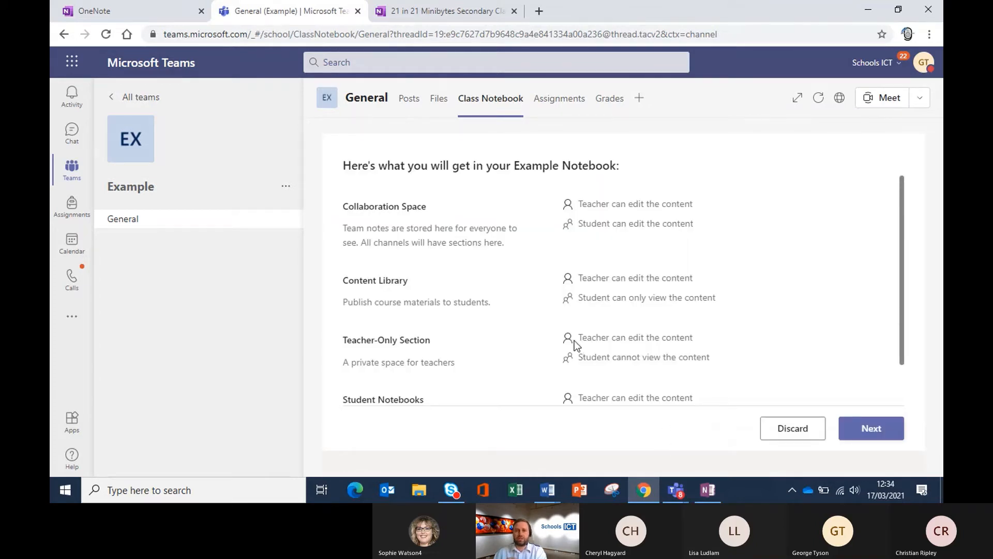
# Step: Review the overview of the notebook's spaces and the teacher and student permissions for each
pyautogui.scroll(-2, 471, 232)
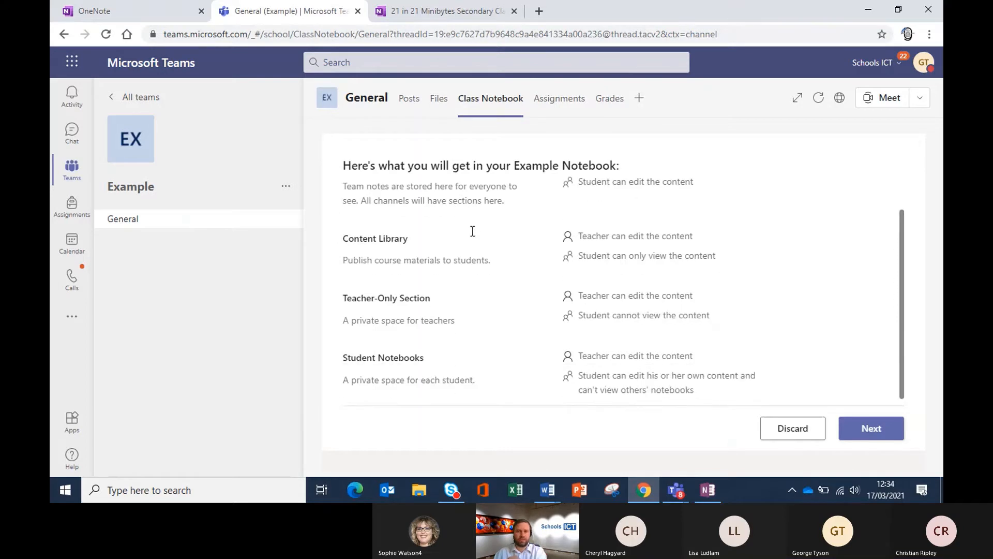
pyautogui.scroll(2, 470, 230)
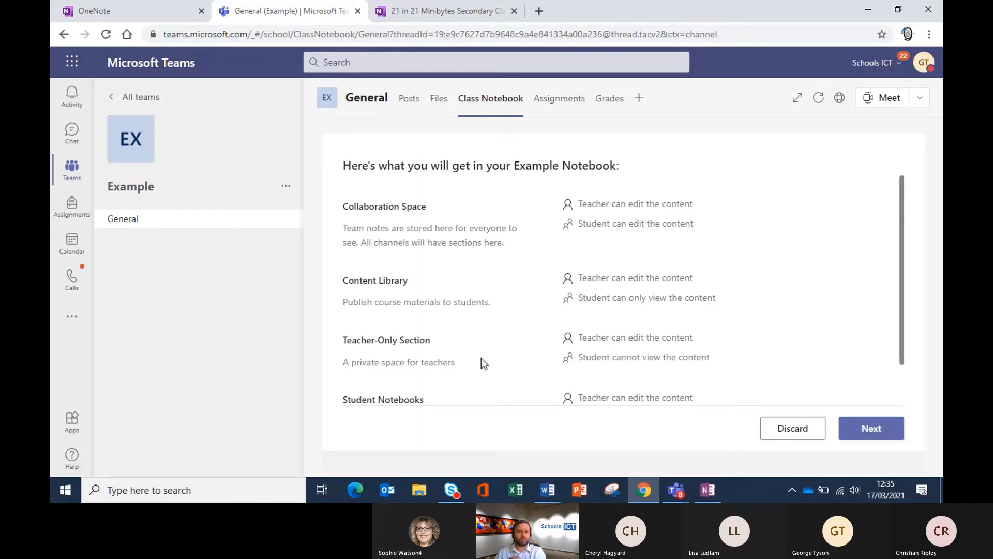
pyautogui.scroll(-1, 487, 346)
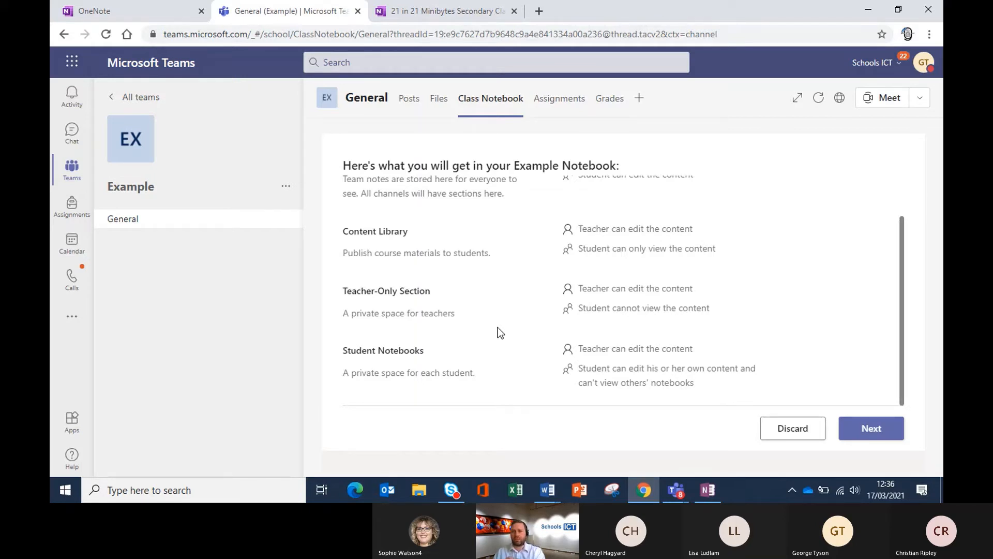
pyautogui.scroll(2, 505, 311)
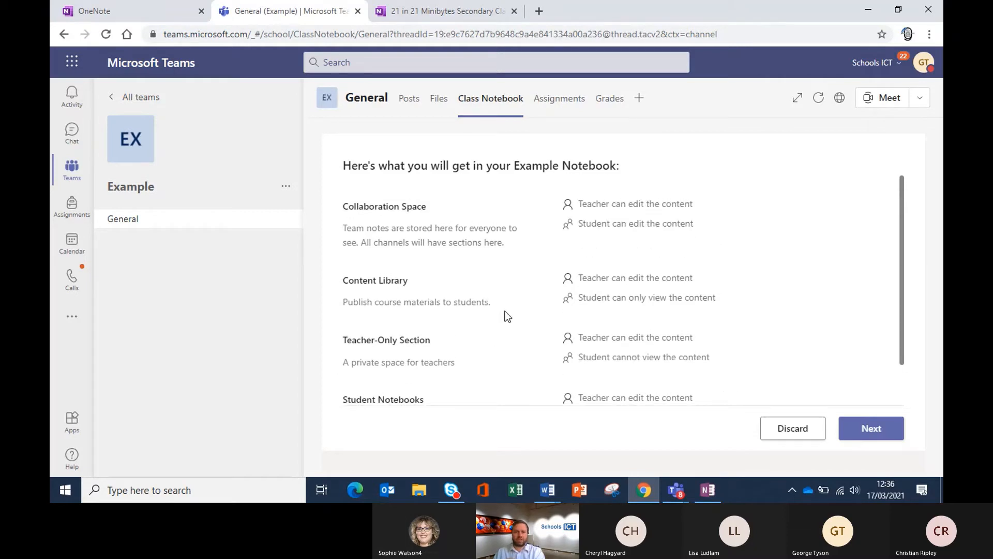
pyautogui.scroll(-1, 505, 312)
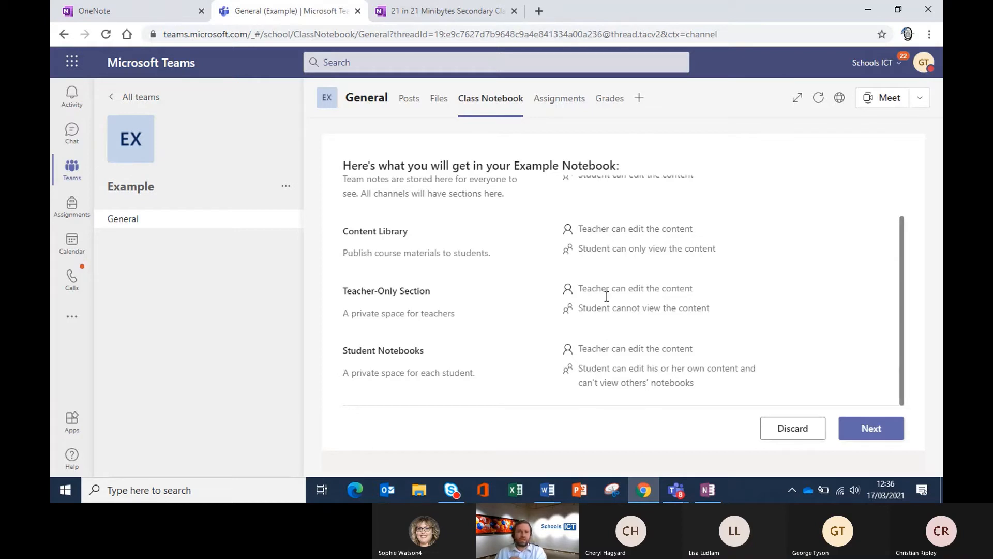
pyautogui.scroll(2, 529, 299)
pyautogui.scroll(-2, 529, 299)
# Step: Add two colleagues as students to the Example team and continue the notebook setup to the content selection
pyautogui.click(286, 189)
pyautogui.click(342, 253)
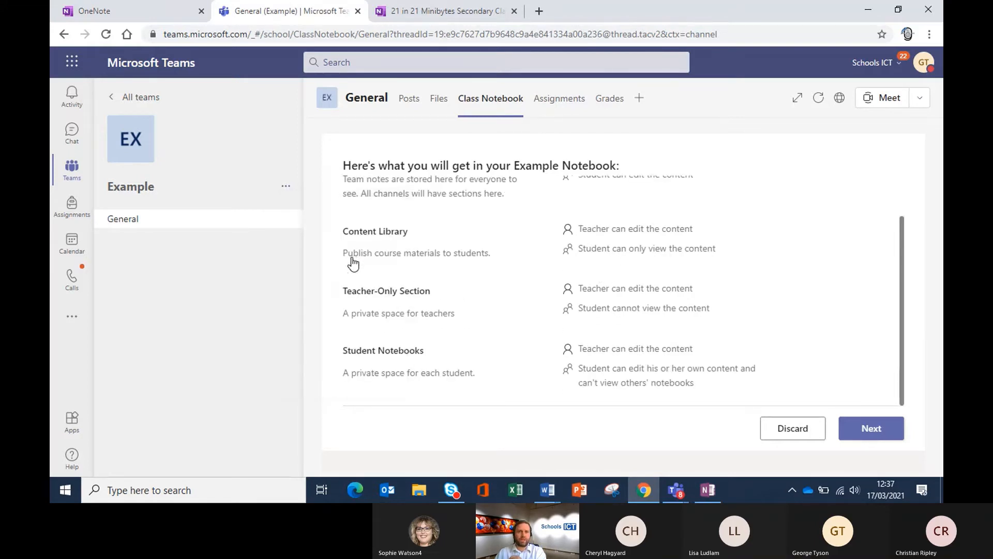
pyautogui.write('chr')
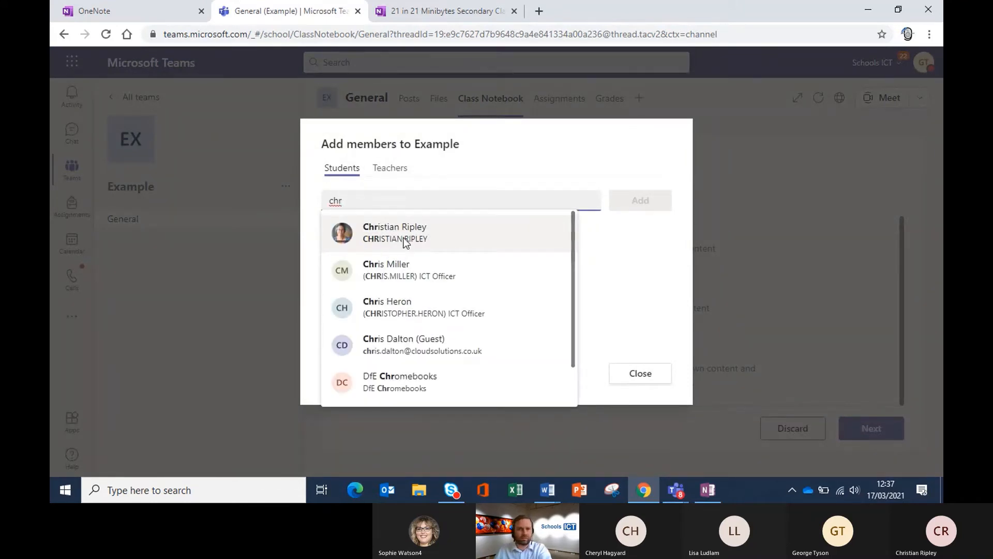
pyautogui.click(392, 252)
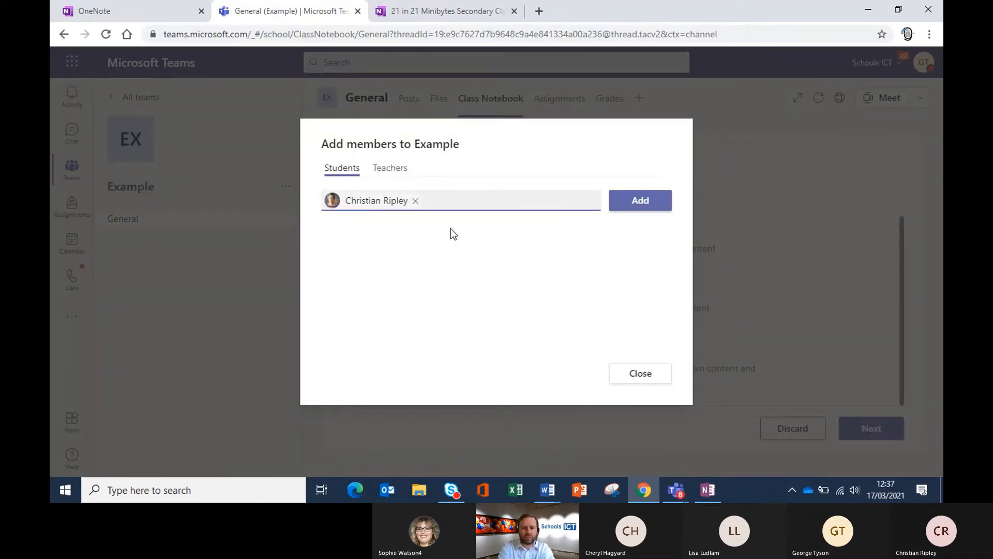
pyautogui.write('kri')
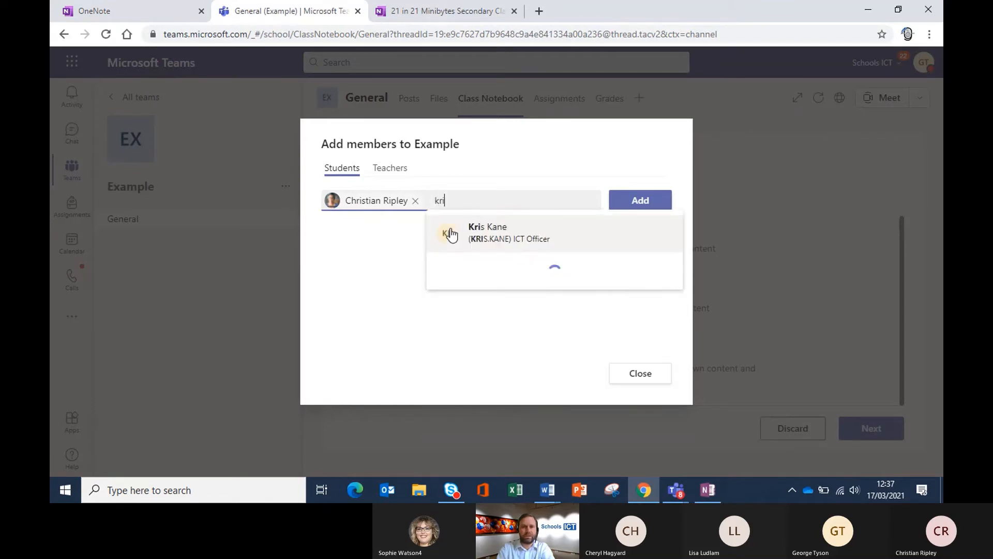
pyautogui.click(451, 235)
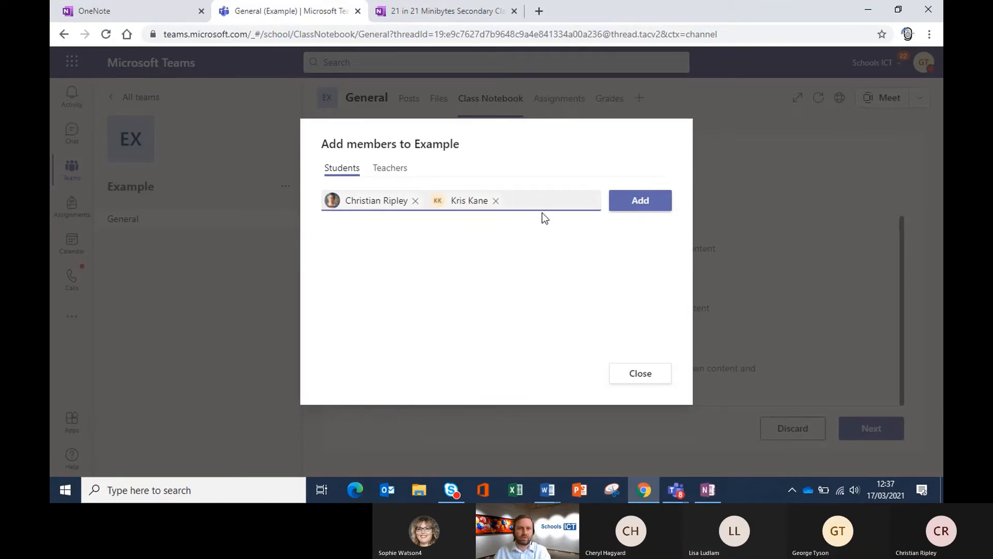
pyautogui.click(634, 205)
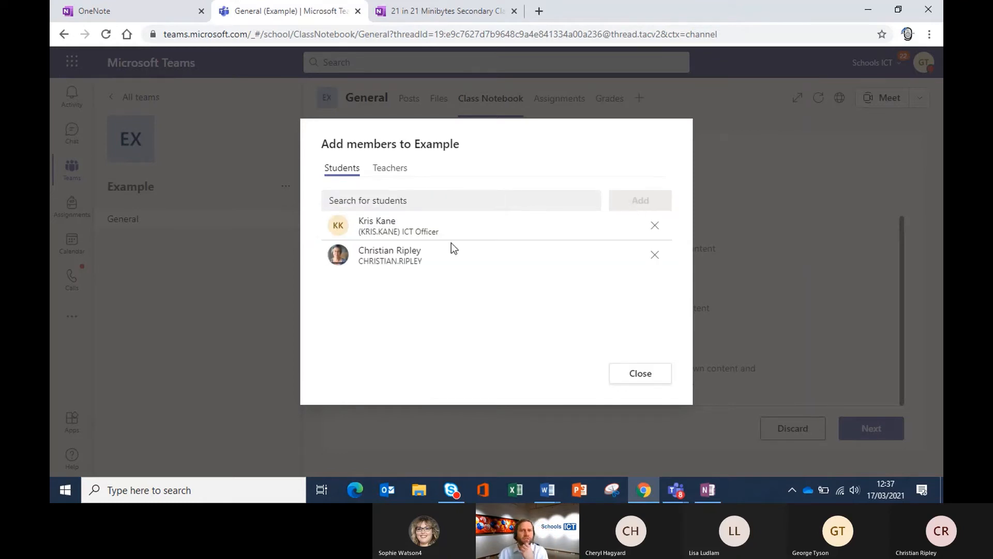
pyautogui.click(649, 374)
pyautogui.click(851, 424)
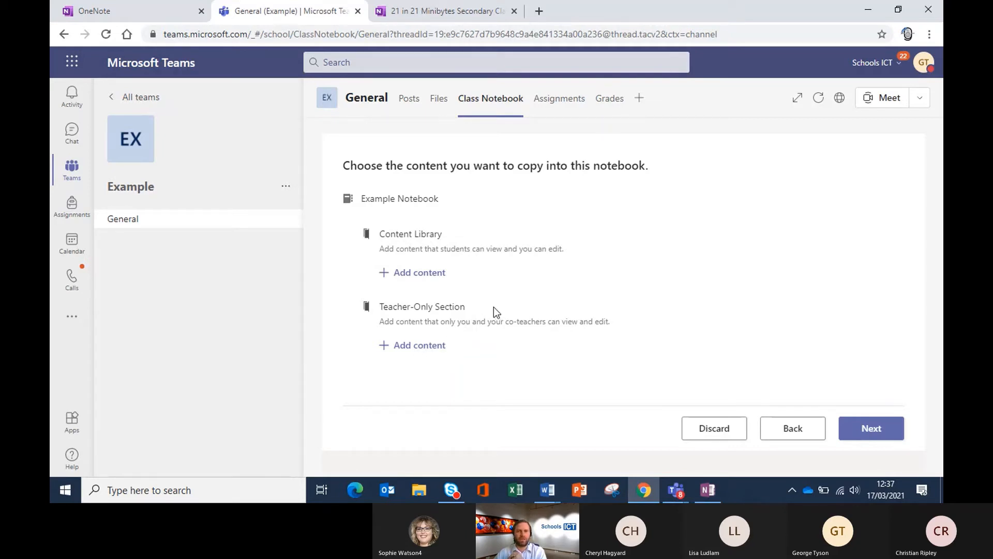
# Step: Examine which sections of the 21 in 21 Minibytes Secondary Classroom Notebook can be copied into the Content Library, without copying any
pyautogui.click(427, 279)
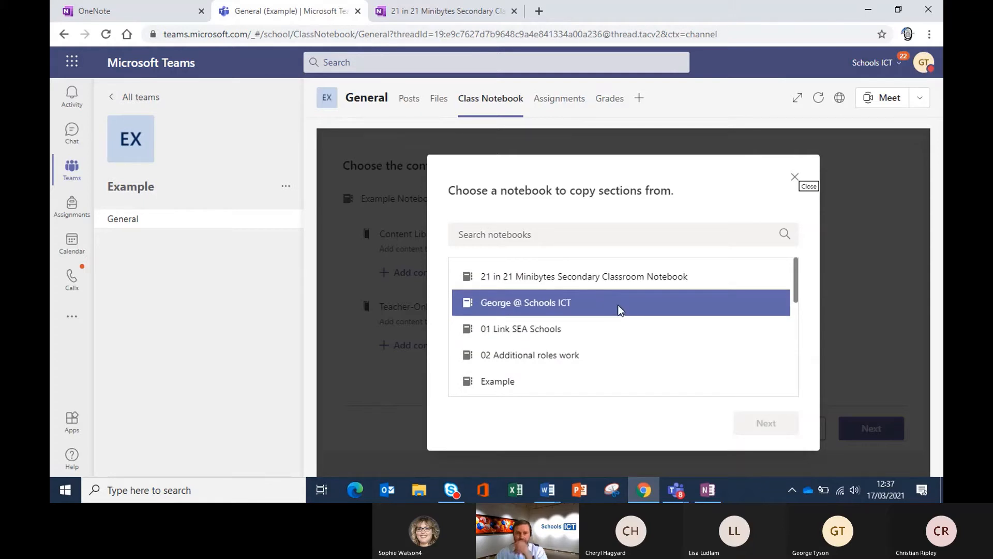
pyautogui.click(619, 275)
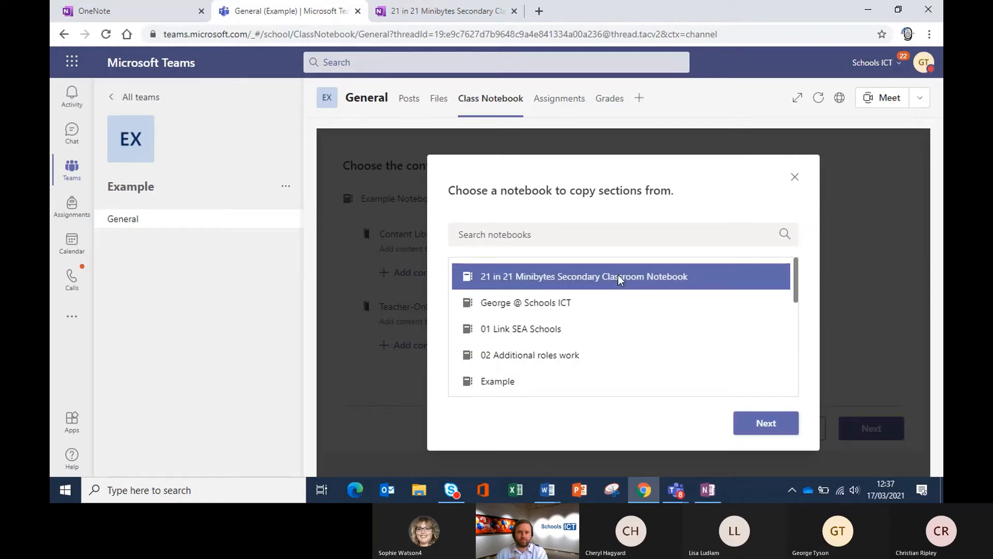
pyautogui.click(756, 423)
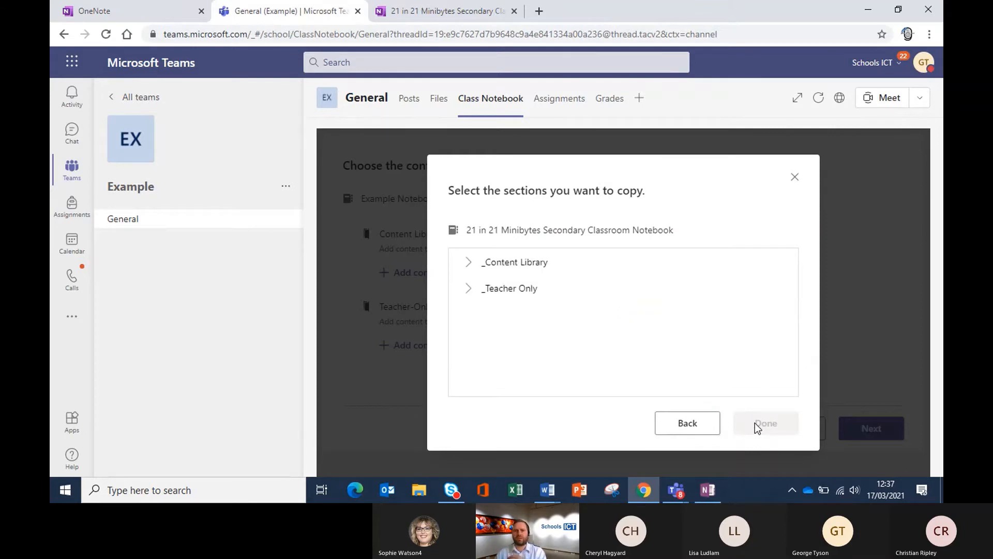
pyautogui.click(472, 264)
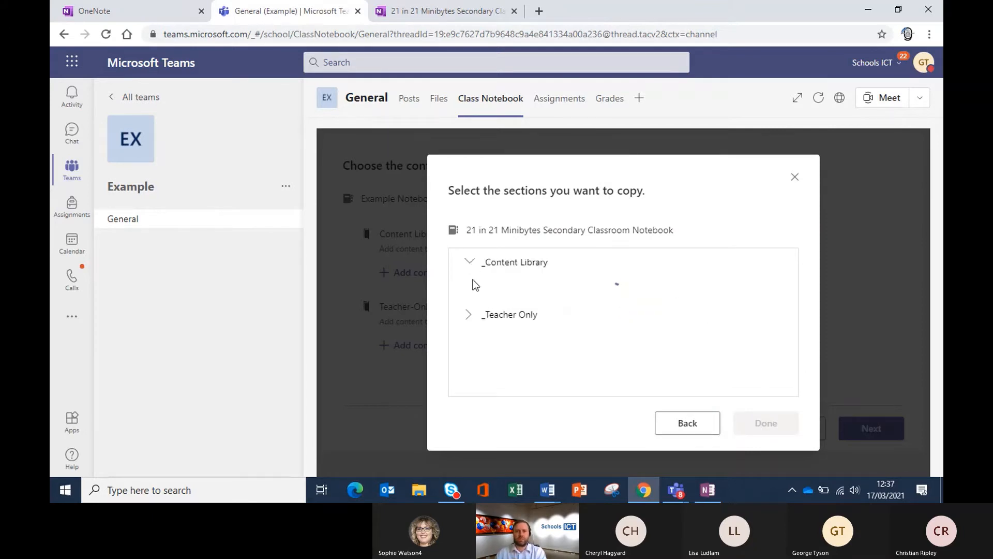
pyautogui.click(479, 317)
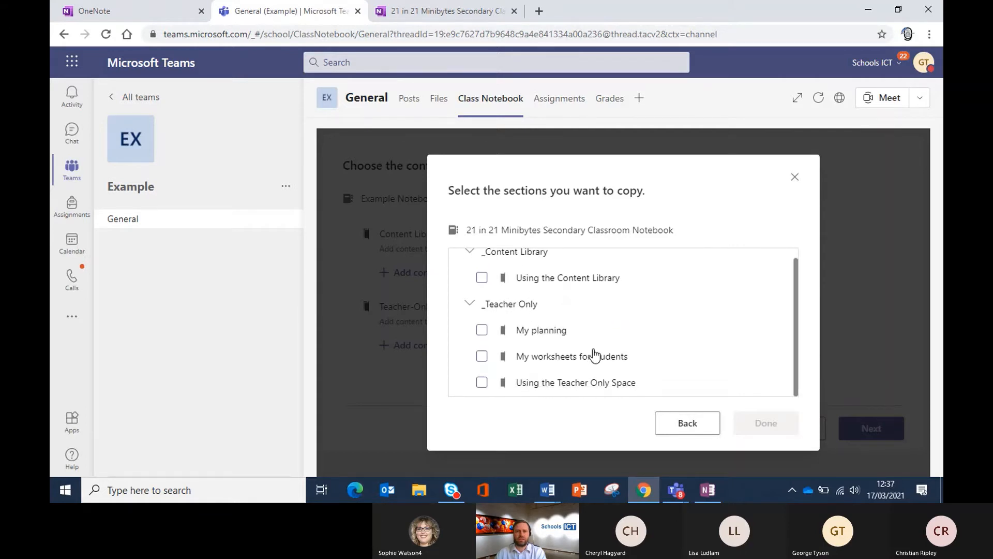
pyautogui.click(703, 426)
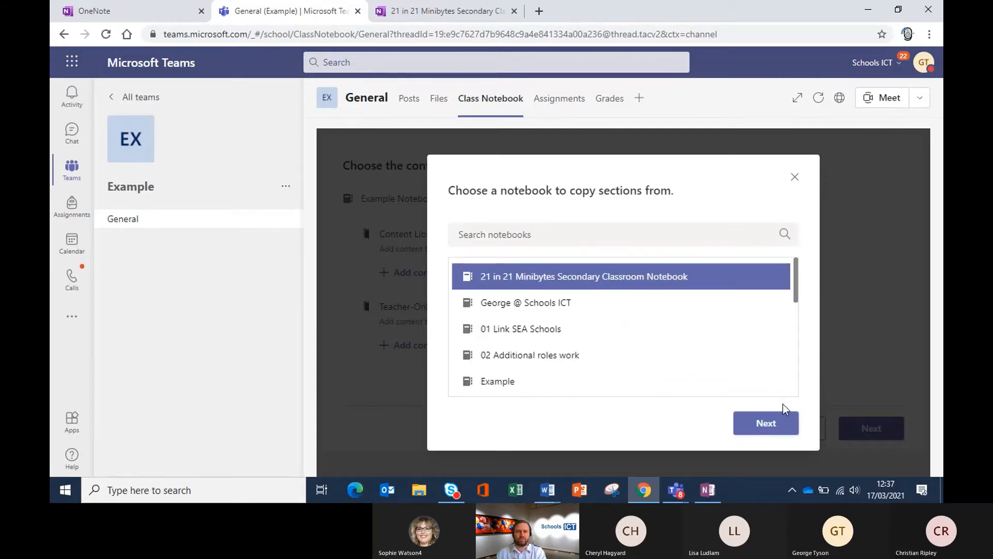
pyautogui.click(780, 418)
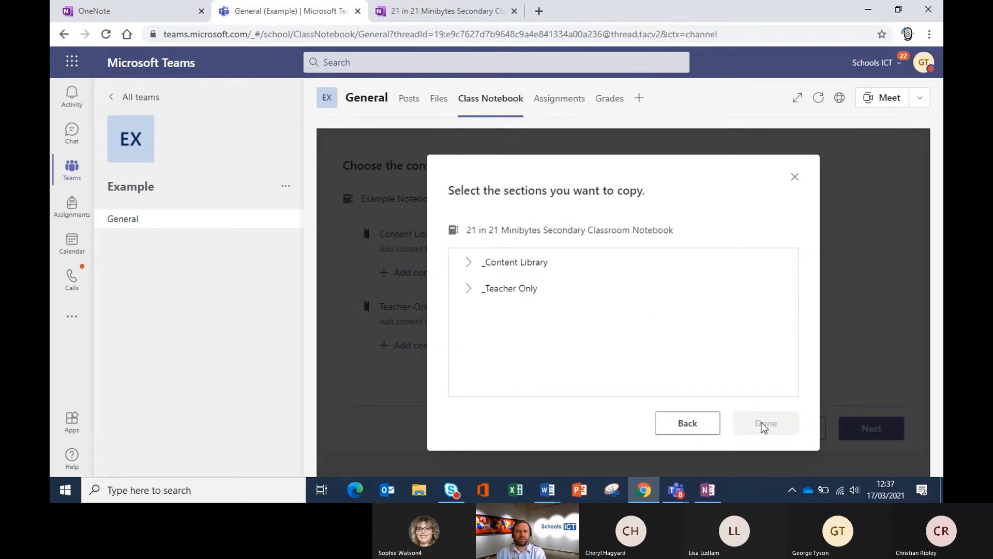
pyautogui.click(701, 426)
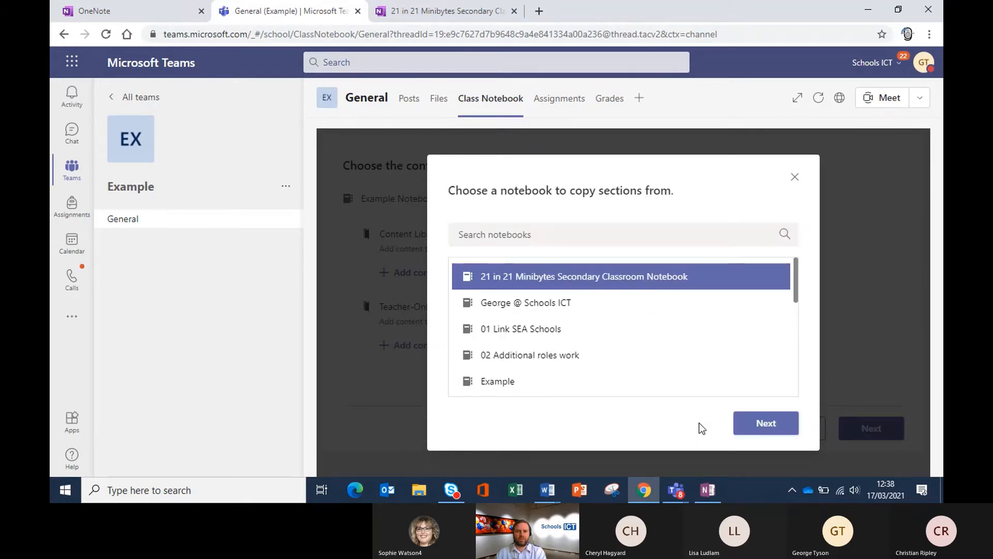
pyautogui.click(795, 177)
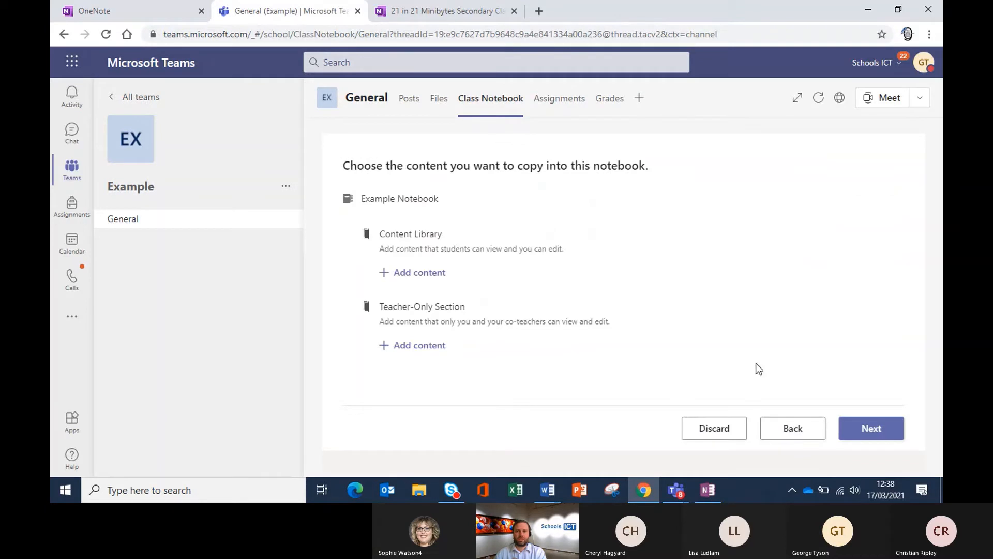
# Step: Continue without copied content and remove the Quizzes section from each student's private space
pyautogui.click(860, 428)
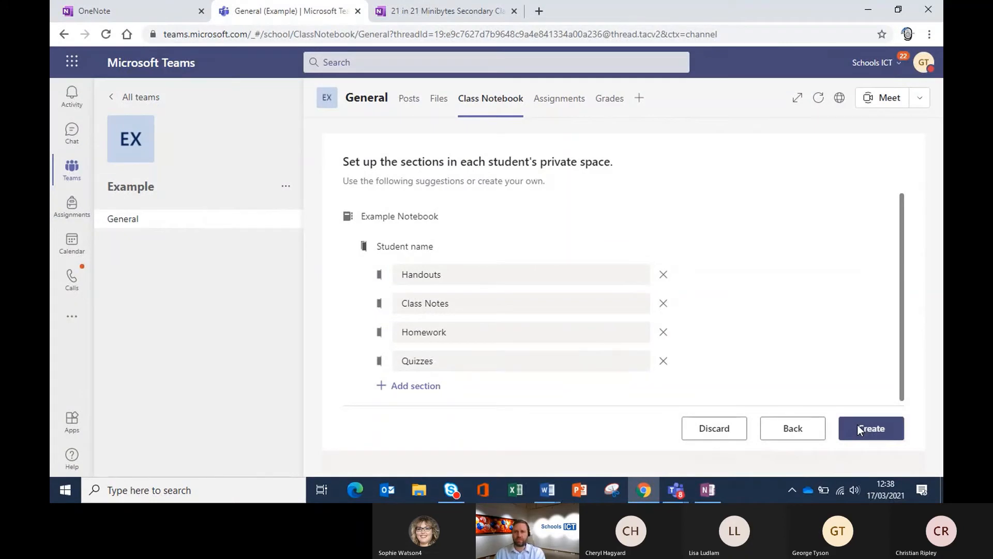
pyautogui.click(663, 361)
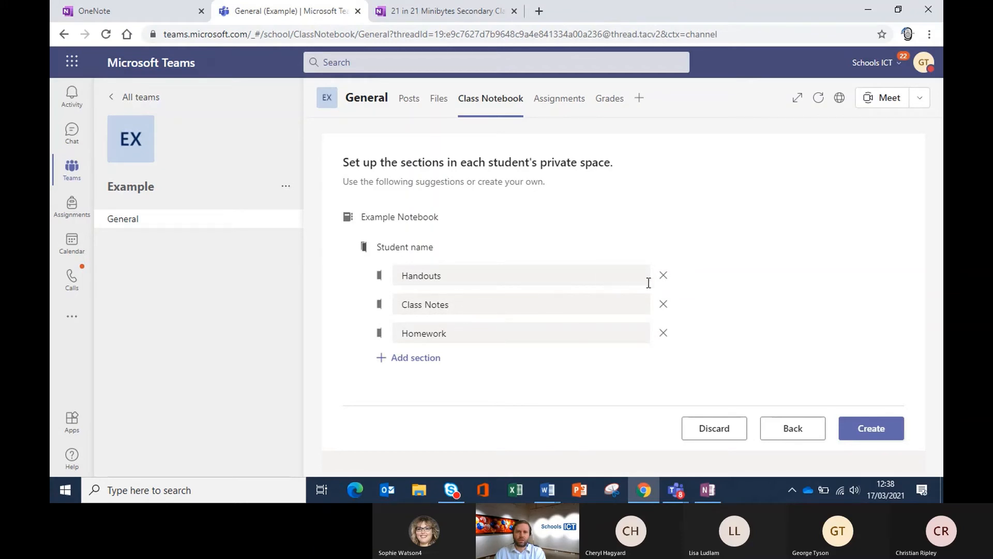
# Step: Remove the Handouts section and rename Class Notes as Living things in each student's private space
pyautogui.click(597, 275)
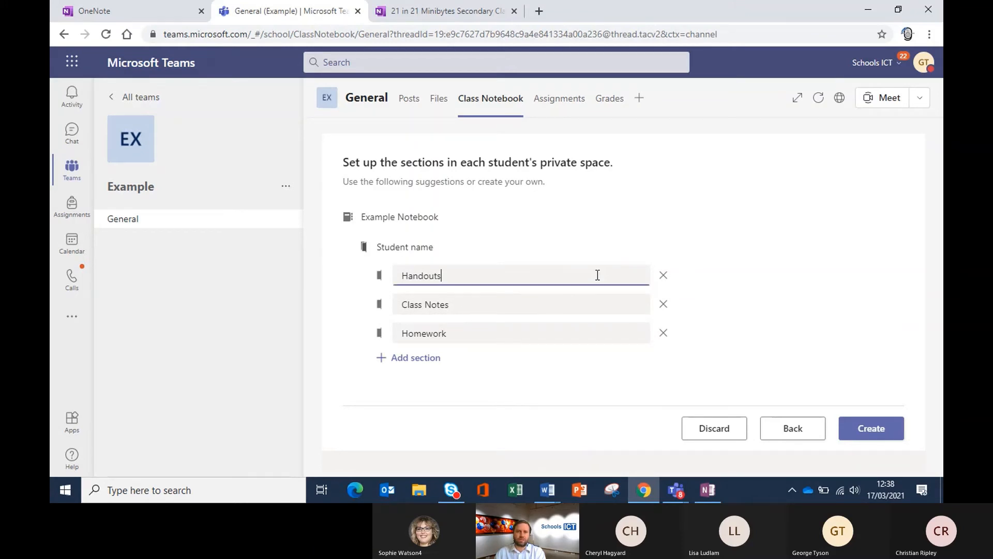
pyautogui.click(663, 274)
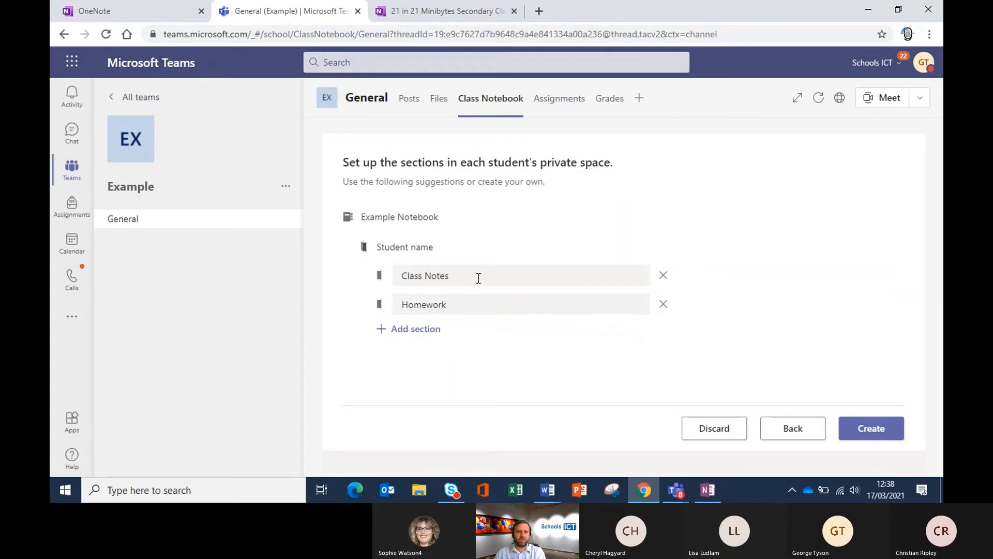
pyautogui.moveTo(476, 276); pyautogui.dragTo(390, 278)
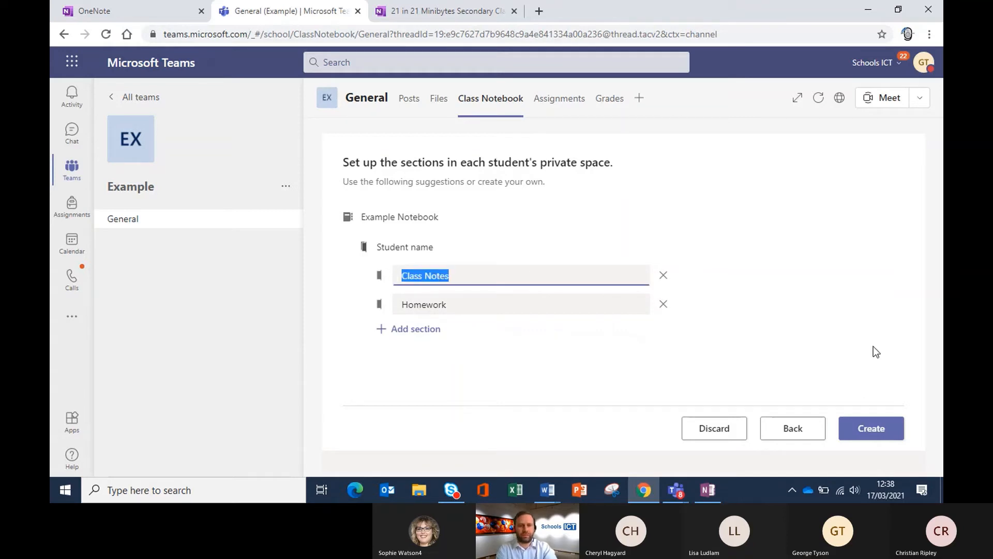
pyautogui.write('Living things')
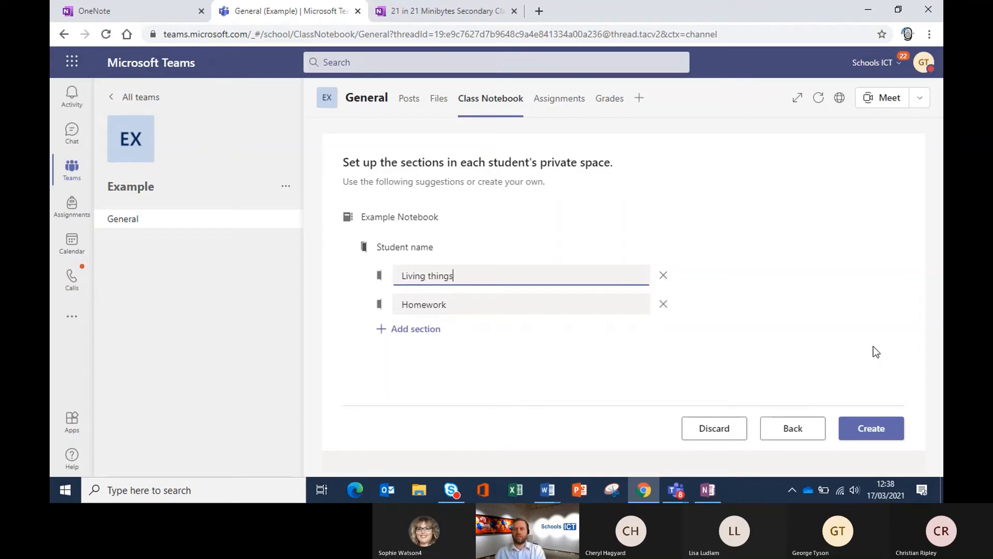
pyautogui.click(789, 293)
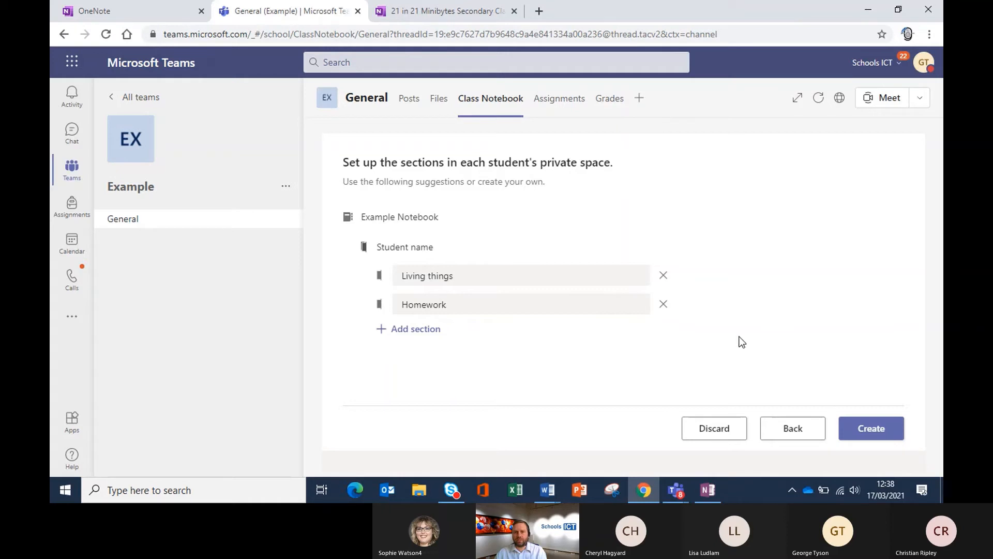
# Step: Create the class notebook with these sections and dismiss the mention notification
pyautogui.click(874, 429)
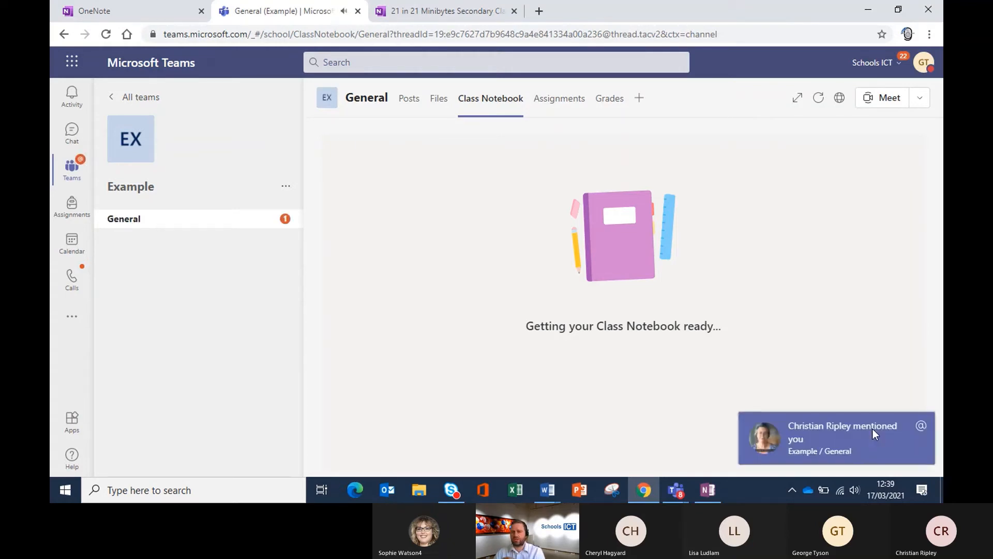
pyautogui.click(922, 425)
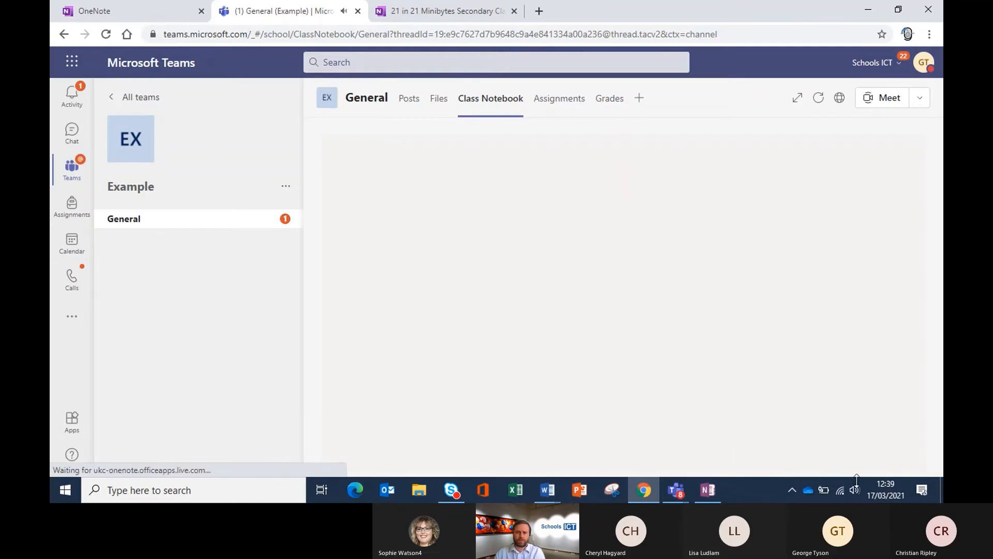
# Step: Check the account's availability status in the desktop Teams app and return to the class notebook in the browser
pyautogui.moveTo(675, 494)
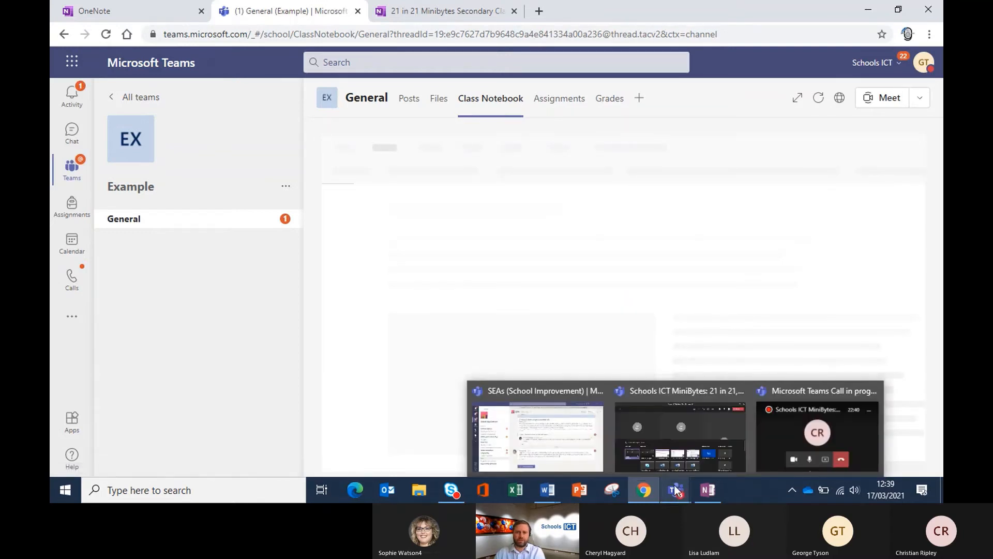
pyautogui.rightClick(674, 494)
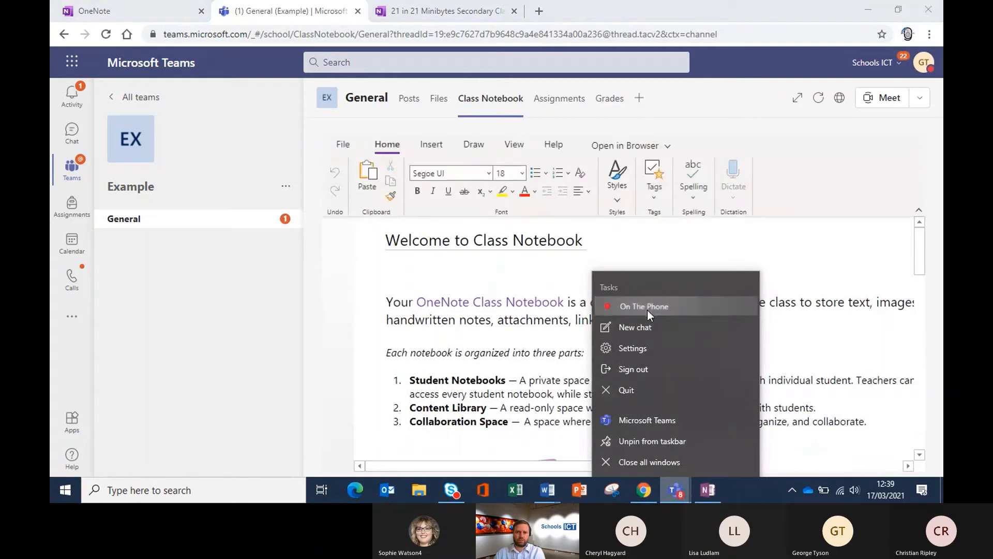
pyautogui.click(647, 310)
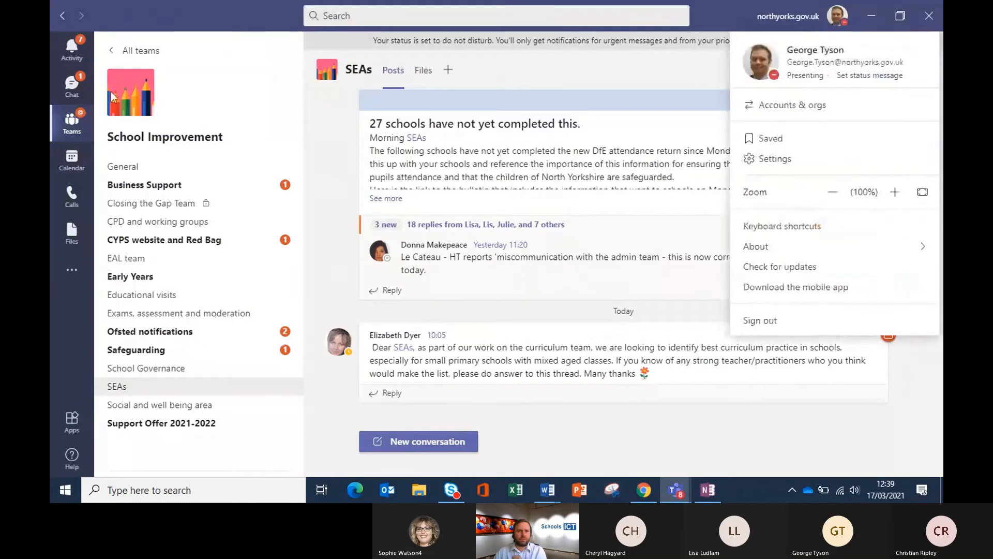
pyautogui.click(872, 17)
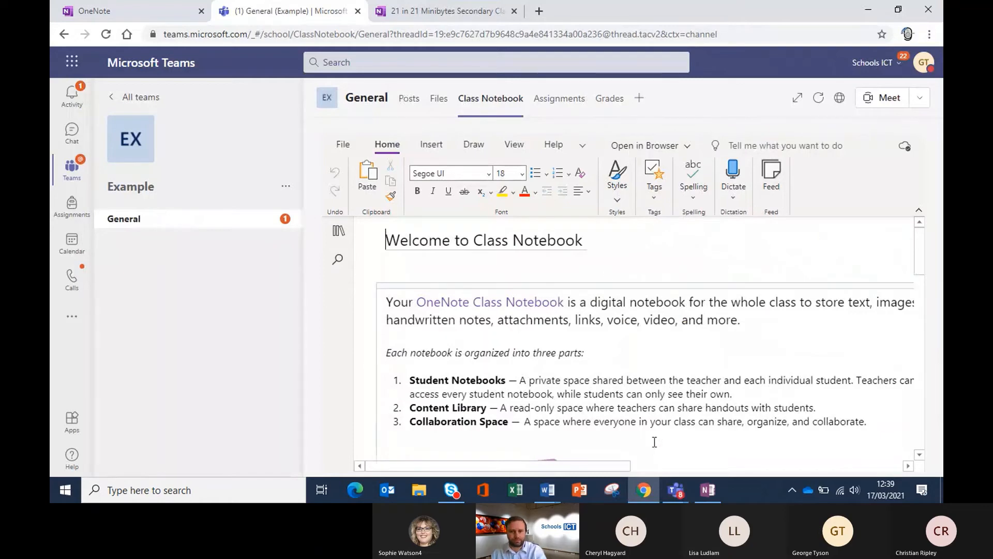
pyautogui.click(644, 490)
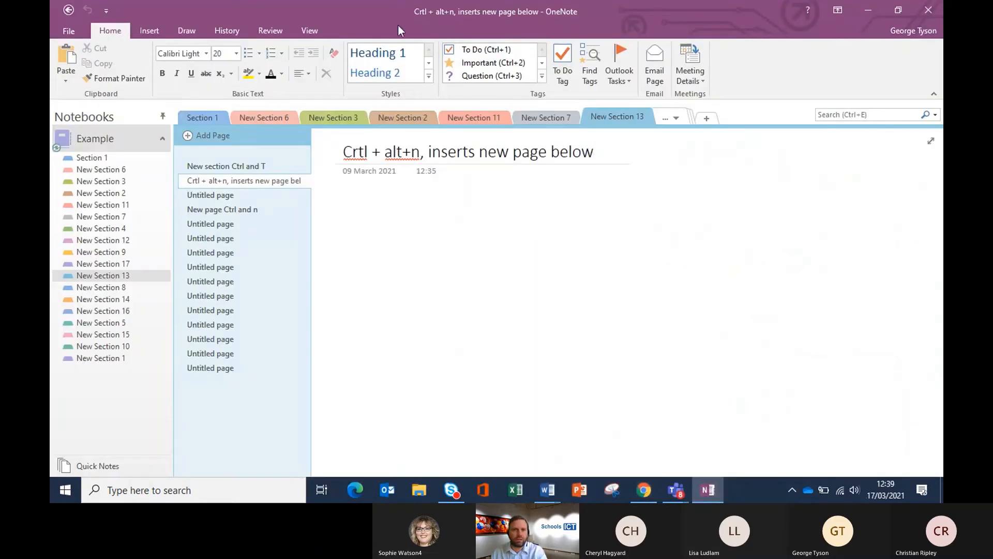
pyautogui.hotkey('alt', 'Tab')
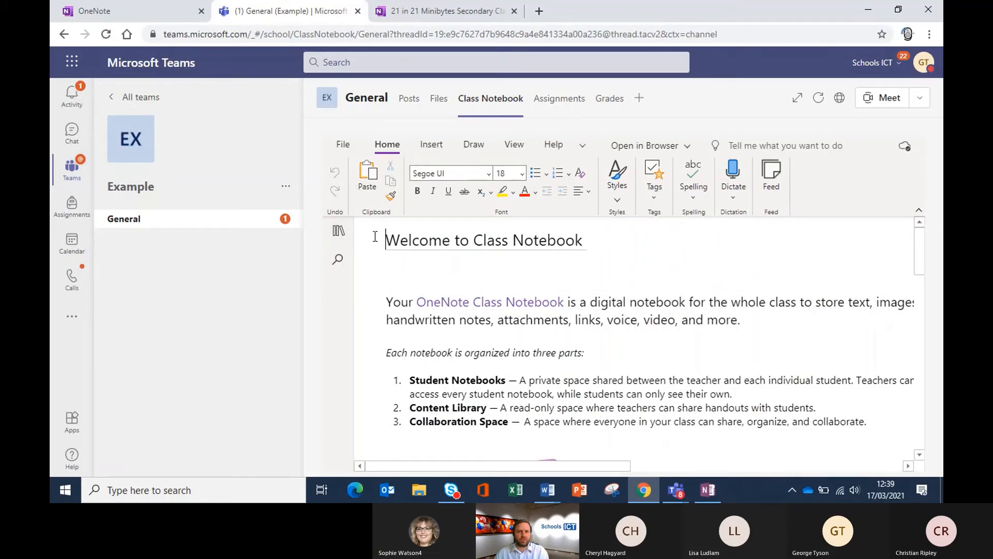
# Step: Show the Example Notebook's navigation and examine the sections in both students' private spaces
pyautogui.click(340, 232)
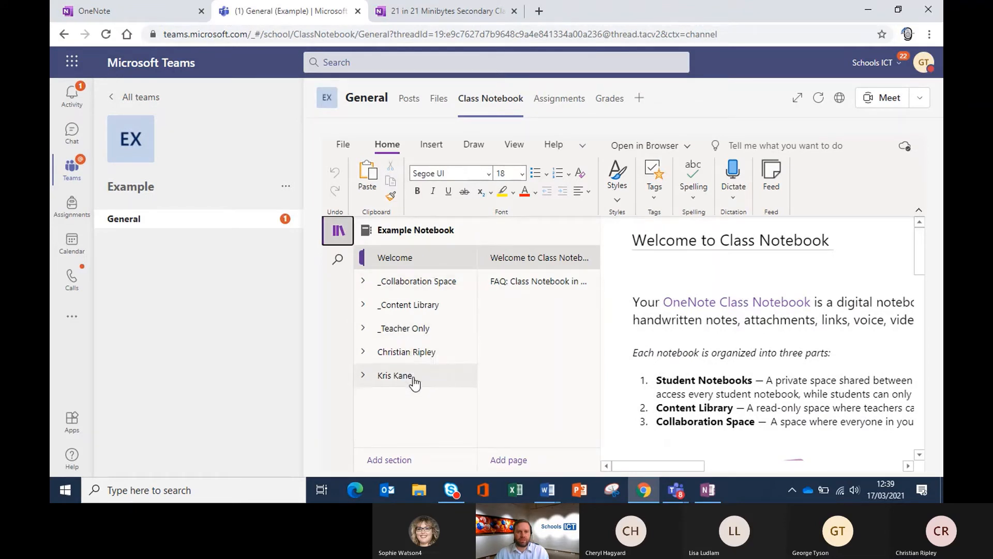
pyautogui.click(376, 357)
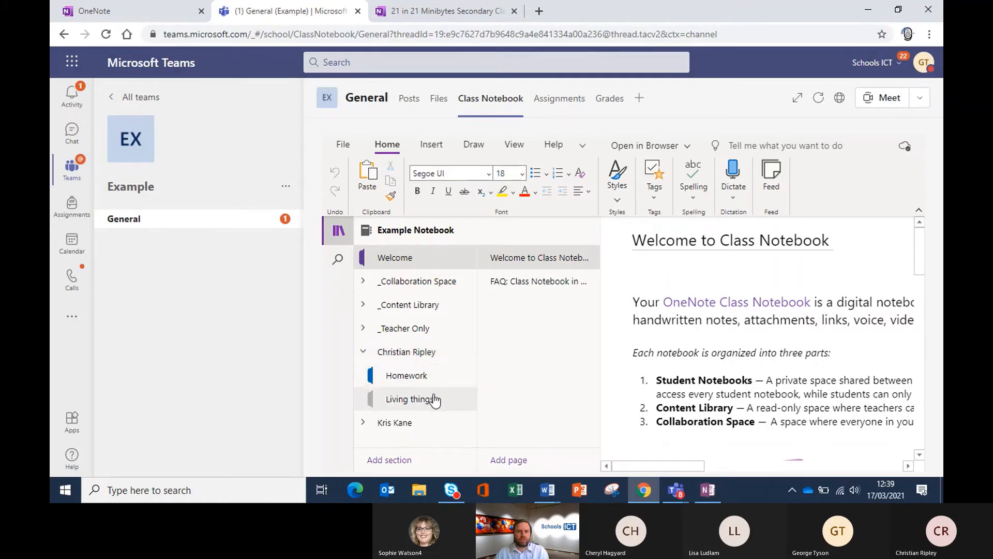
pyautogui.click(393, 424)
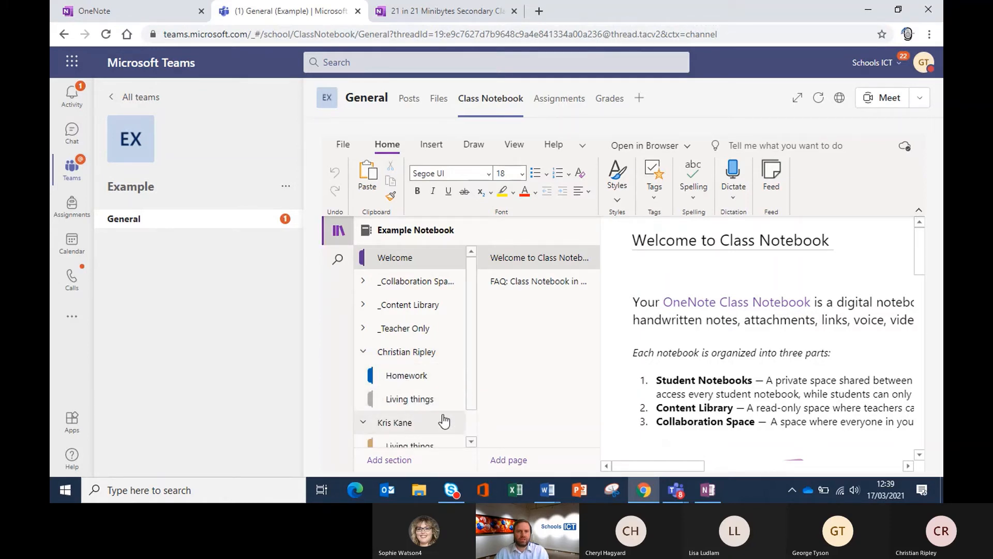
pyautogui.scroll(-1, 442, 422)
pyautogui.scroll(1, 440, 341)
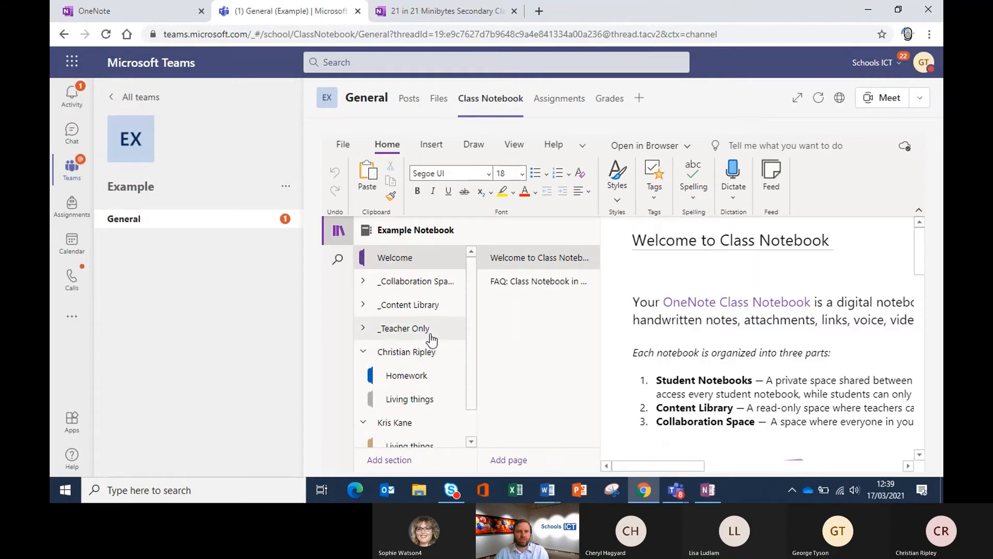
# Step: Examine the Collaboration Space, Content Library and Teacher Only section groups and open the introductory section in Teacher Only
pyautogui.click(381, 284)
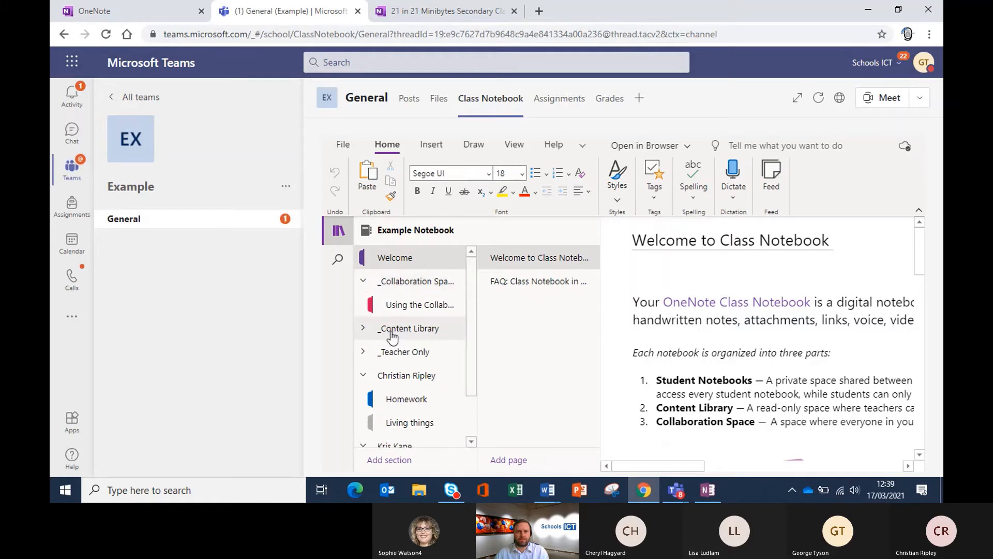
pyautogui.click(391, 336)
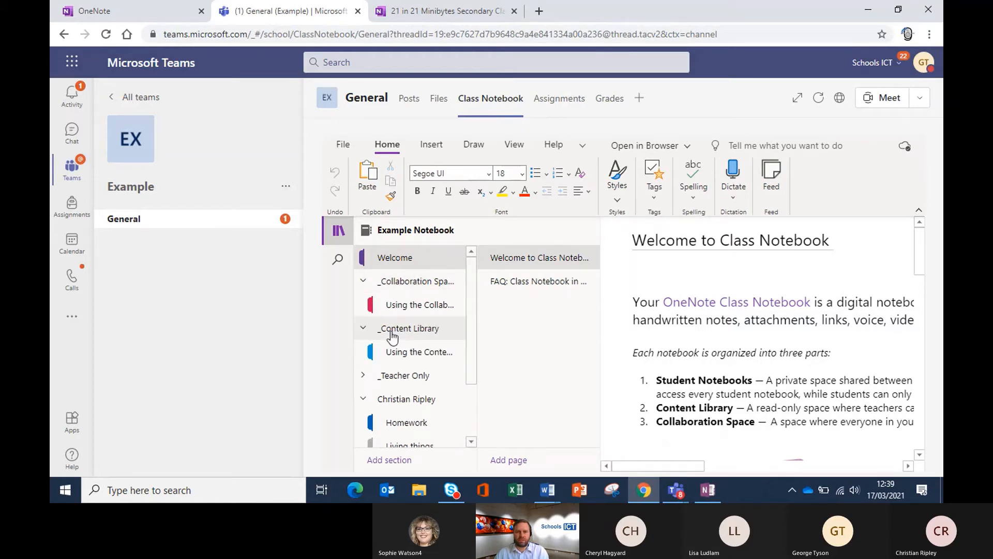
pyautogui.scroll(-2, 392, 344)
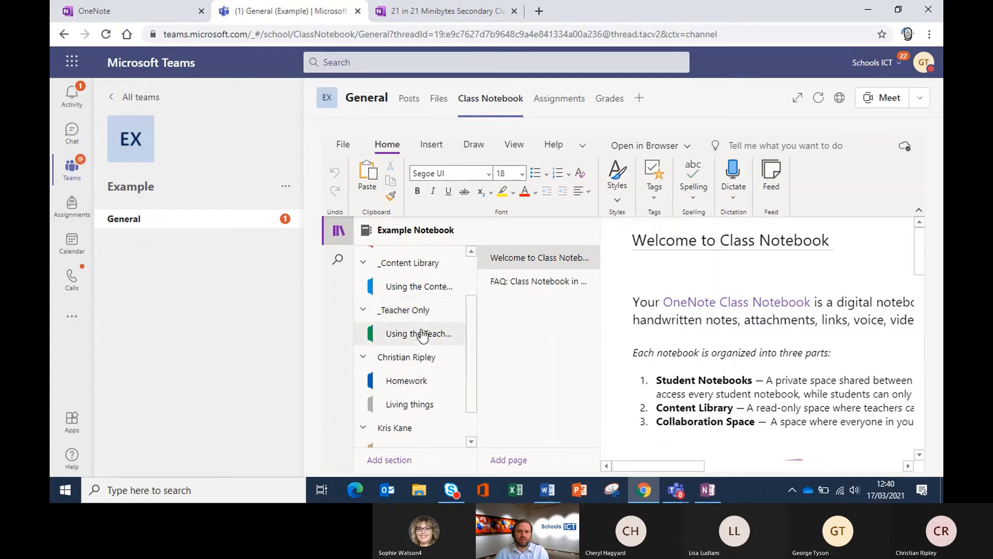
pyautogui.click(414, 333)
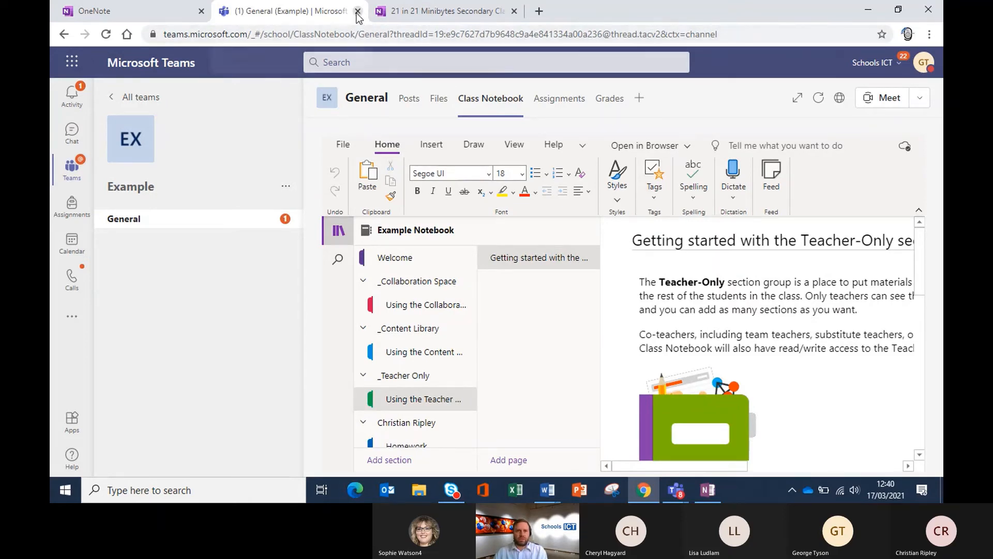
# Step: In the 21 in 21 Minibytes Secondary Classroom Notebook, distribute a new section named Forces to every student
pyautogui.click(419, 11)
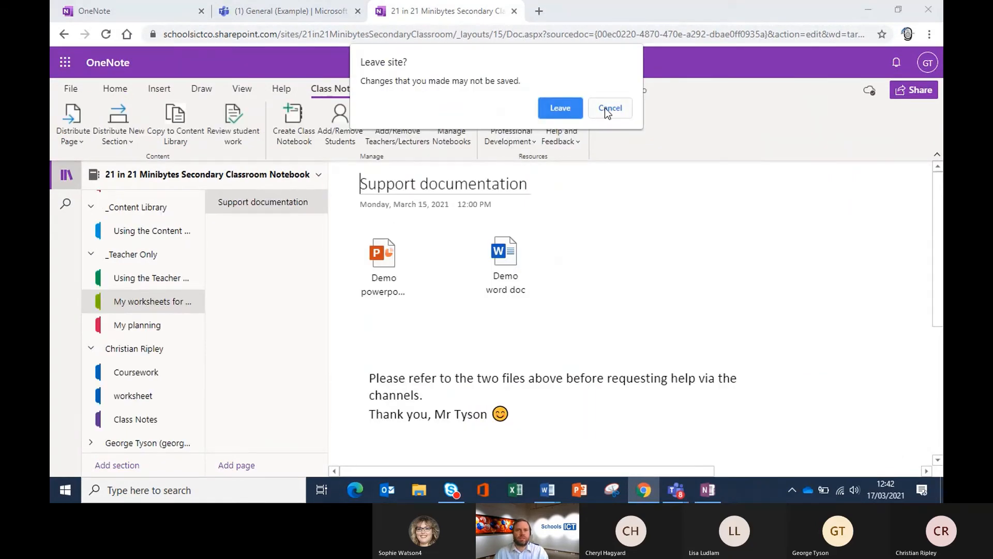
pyautogui.click(605, 108)
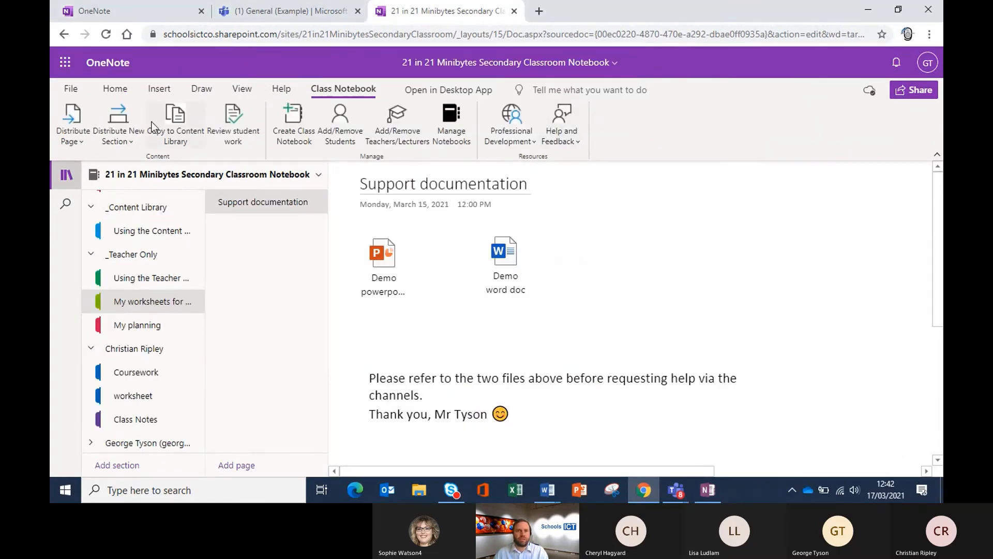
pyautogui.click(124, 137)
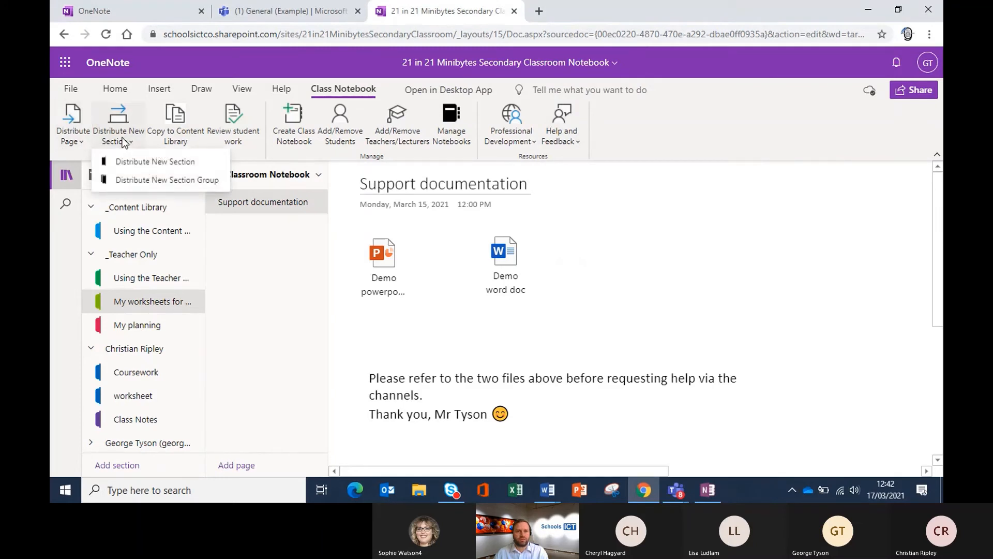
pyautogui.click(129, 159)
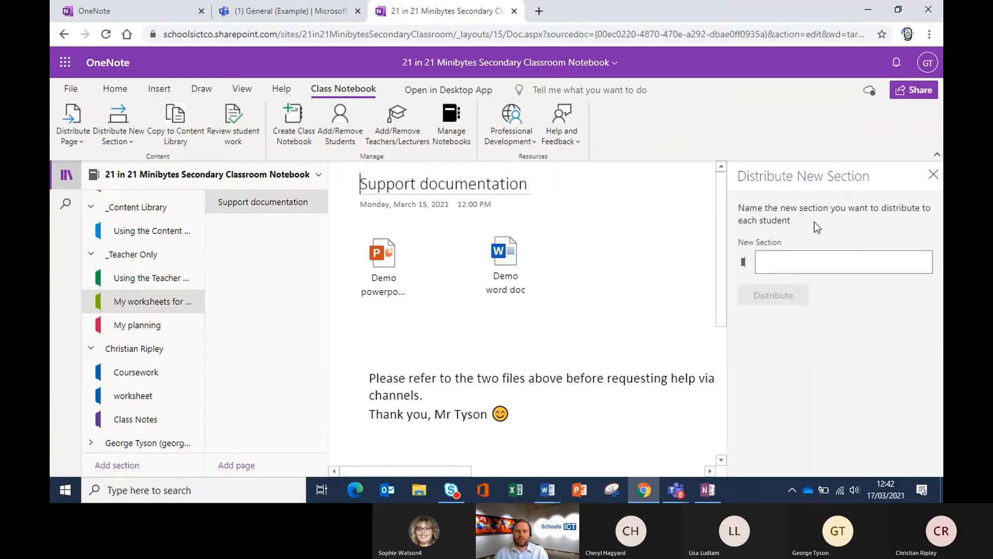
pyautogui.click(771, 263)
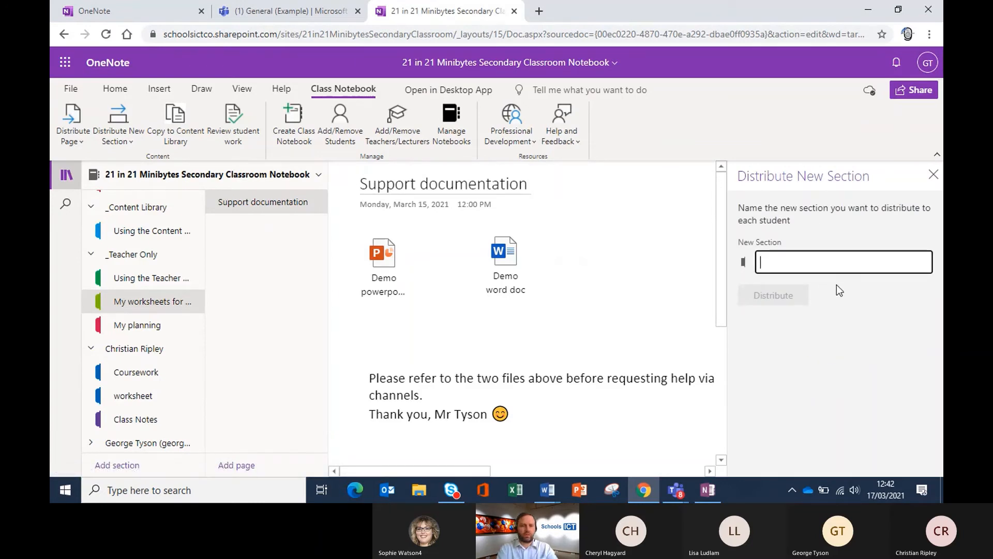
pyautogui.write('Frces')
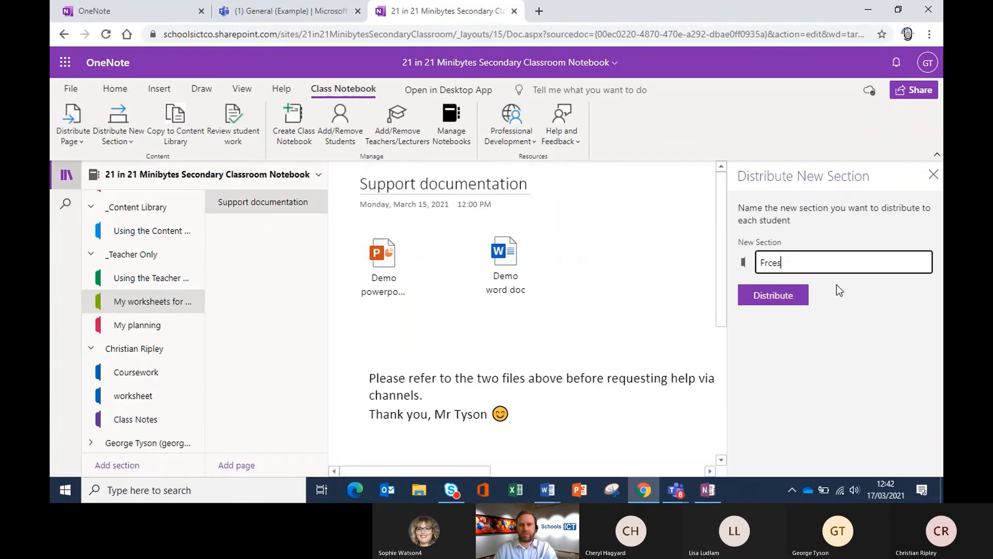
pyautogui.press('Left')
pyautogui.press('Left')
pyautogui.press('Left')
pyautogui.press('Left')
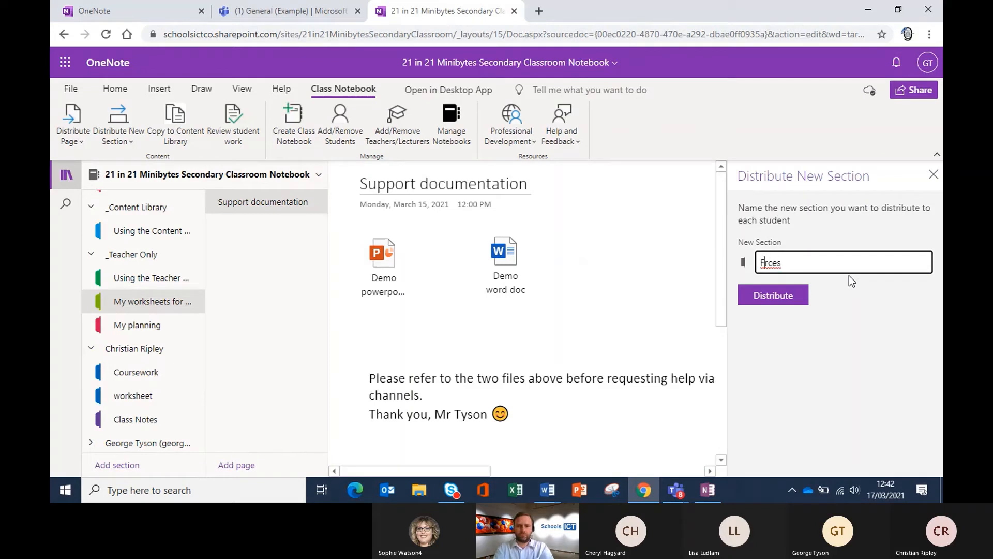
pyautogui.write('o')
pyautogui.click(773, 294)
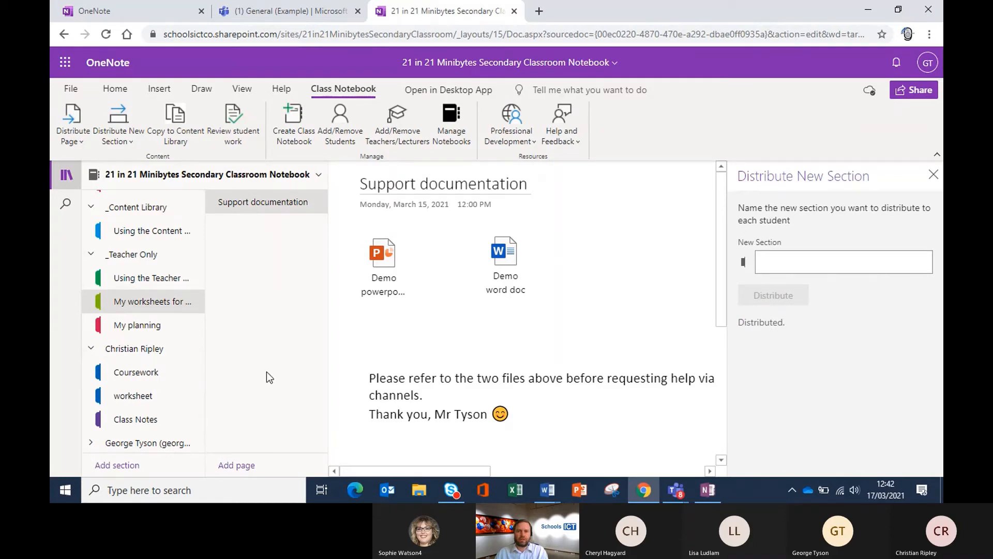
pyautogui.click(932, 177)
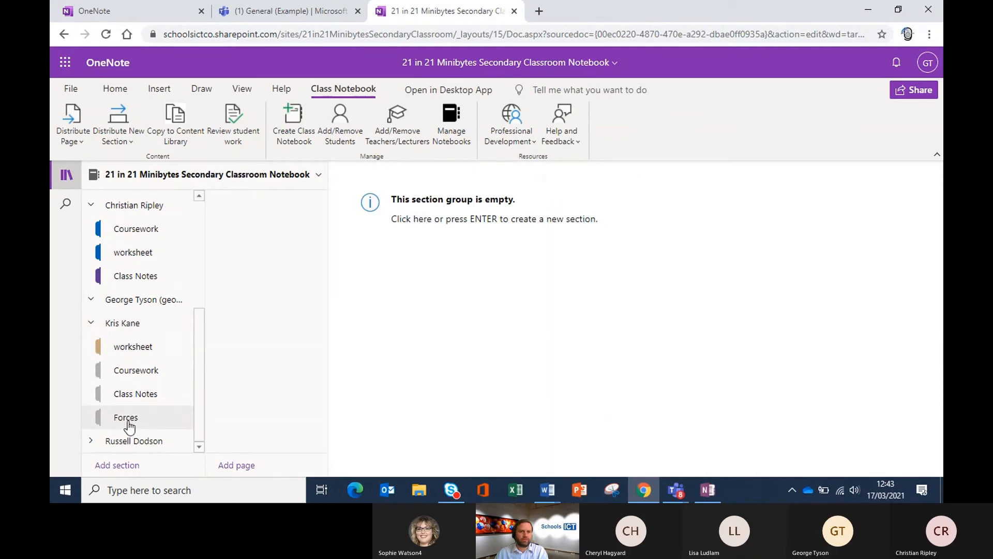
# Step: Check the students' section groups for the distributed Forces section
pyautogui.click(139, 207)
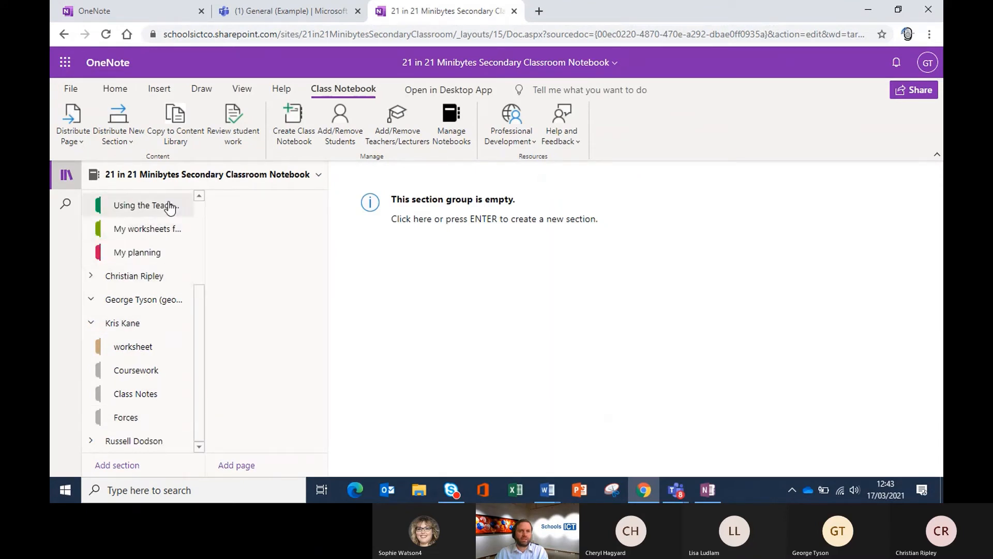
pyautogui.click(133, 440)
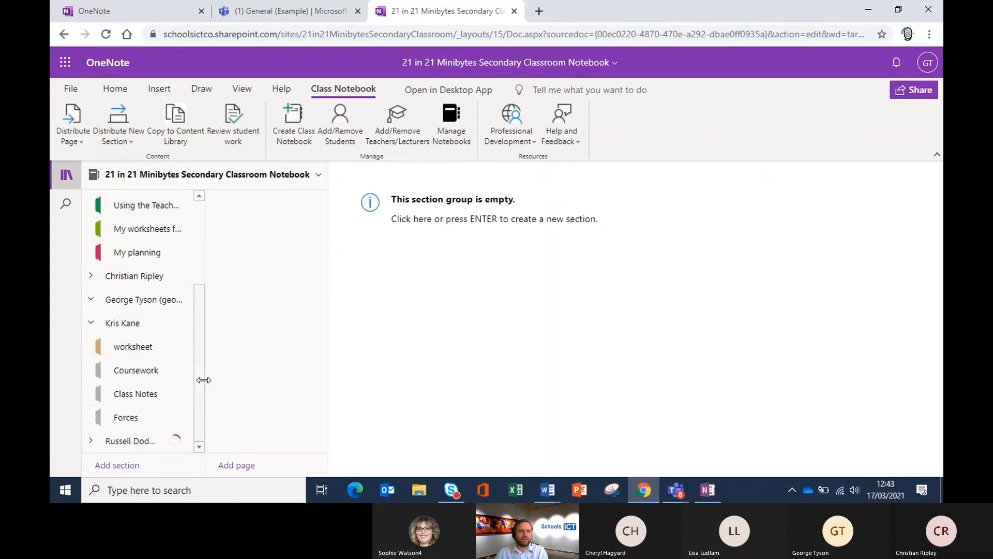
pyautogui.scroll(-1, 197, 359)
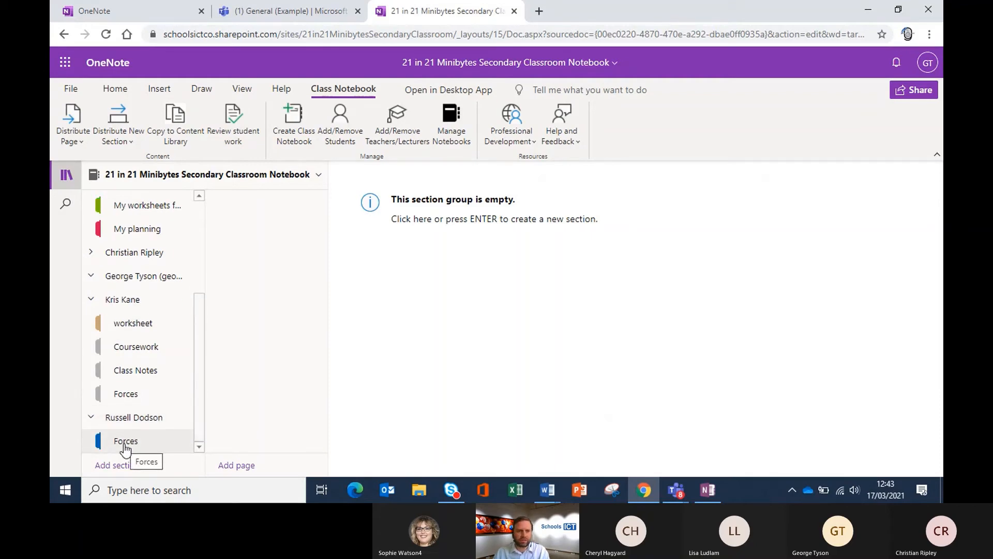
# Step: Return to the Example team's class notebook and switch to the Example notebook in the OneNote desktop app
pyautogui.click(290, 11)
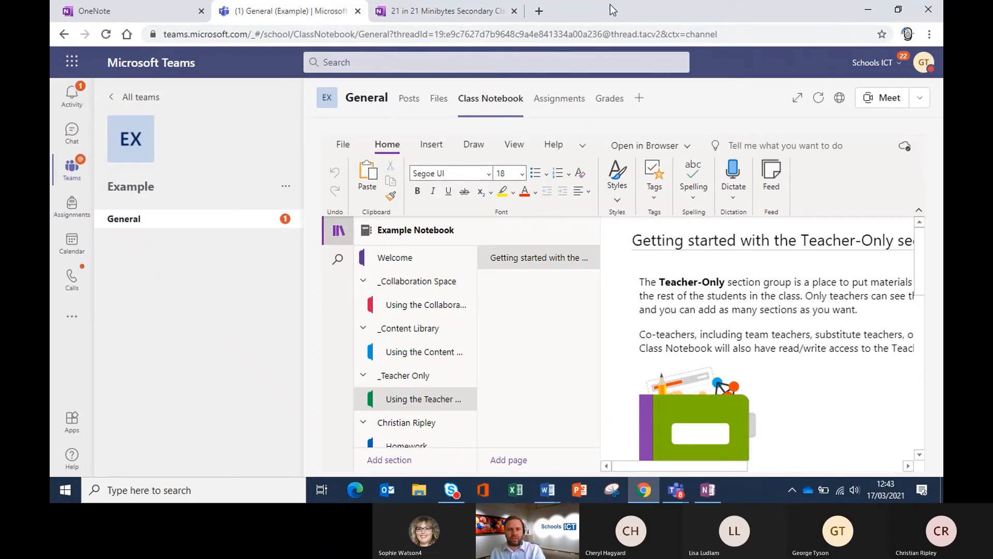
pyautogui.hotkey('alt', 'Tab')
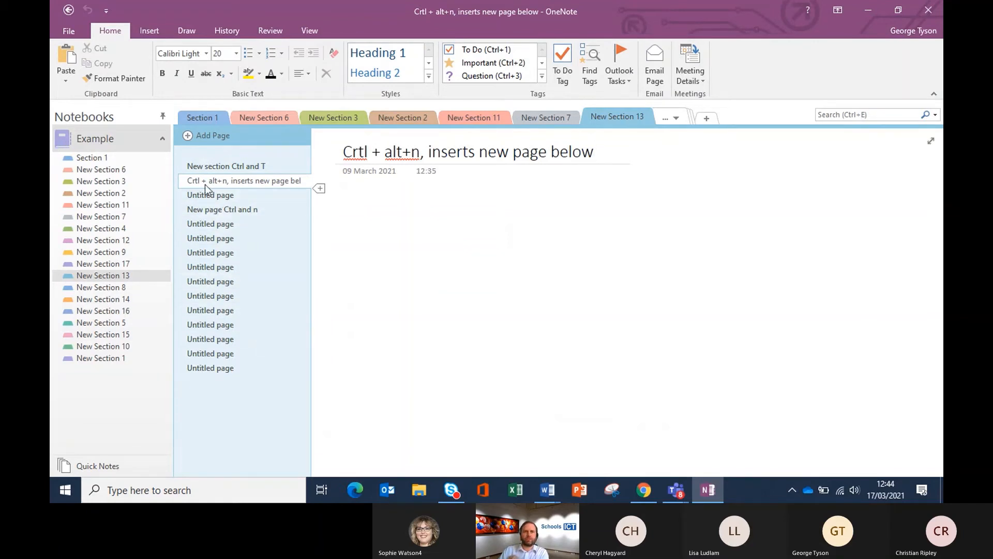
# Step: Starting from the New section Ctrl and T page in New Section 13, add six new sections to the Example notebook
pyautogui.click(232, 171)
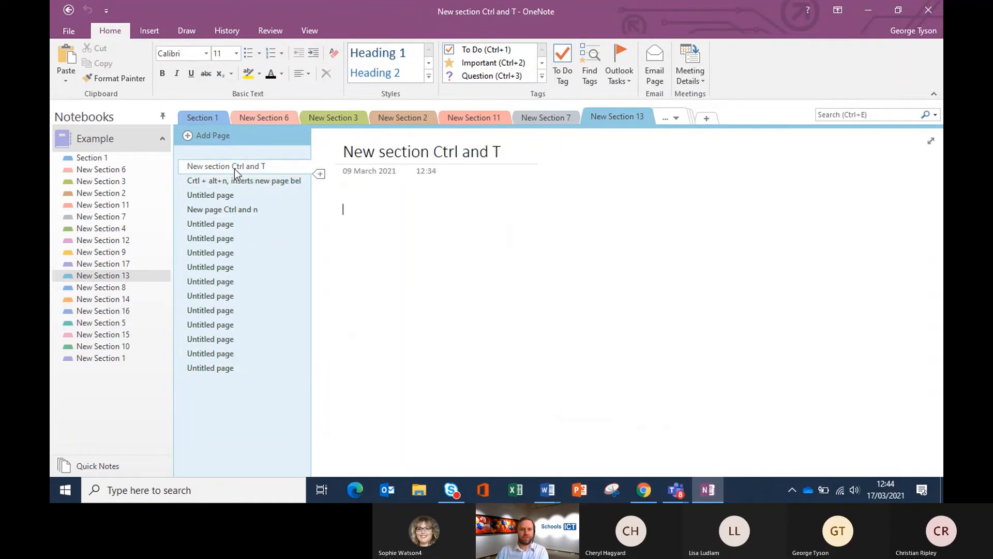
pyautogui.hotkey('ctrl', 't')
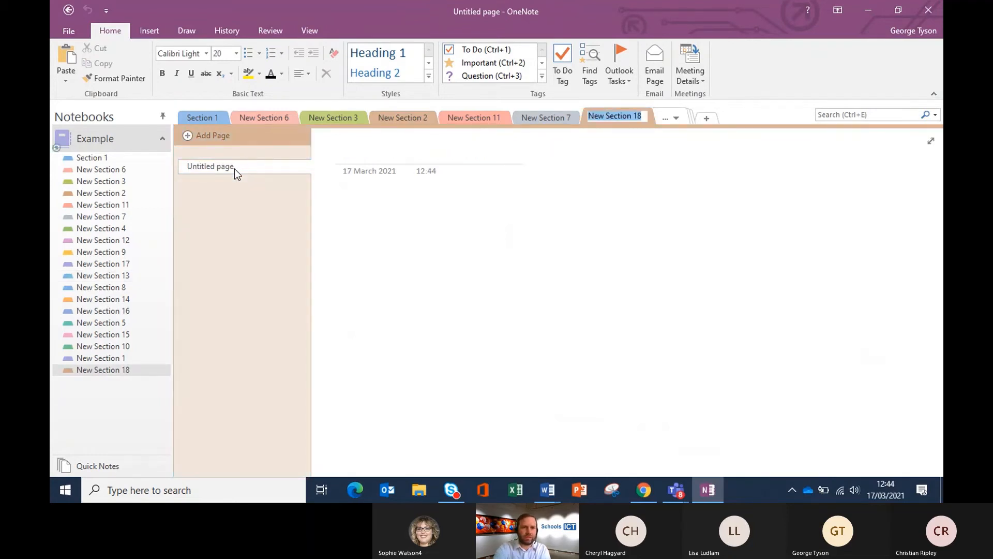
pyautogui.hotkey('ctrl', 't')
pyautogui.hotkey('ctrl', 't')
pyautogui.hotkey('ctrl', 't')
pyautogui.hotkey('ctrl', 't')
pyautogui.hotkey('ctrl', 't')
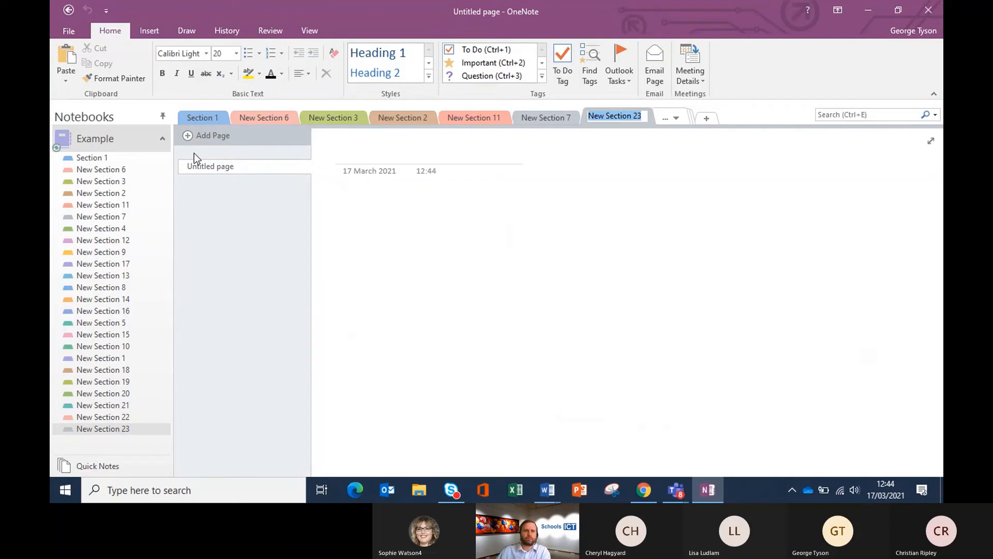
# Step: Examine the pages in the Example notebook's sections, from Section 1 down to New Section 9
pyautogui.click(123, 157)
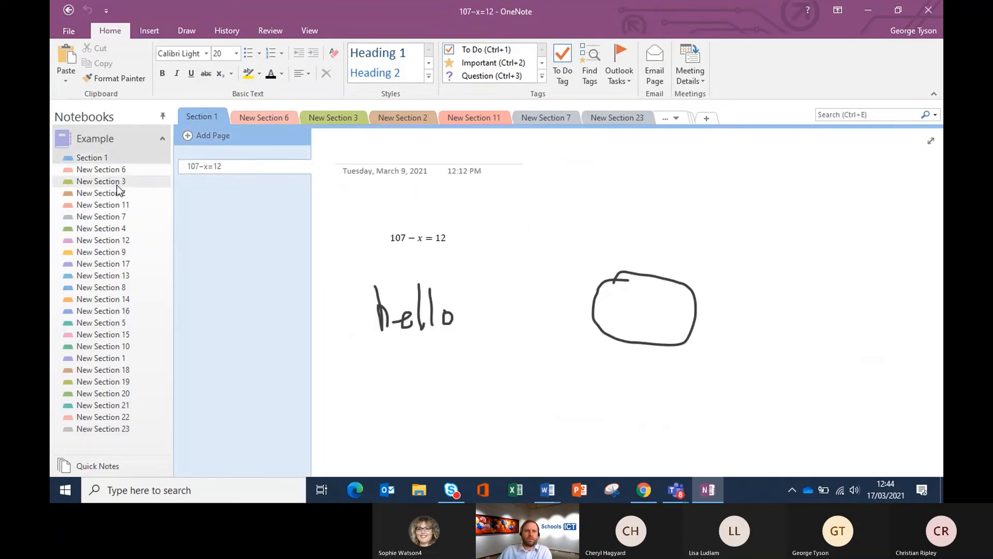
pyautogui.click(118, 173)
pyautogui.click(123, 180)
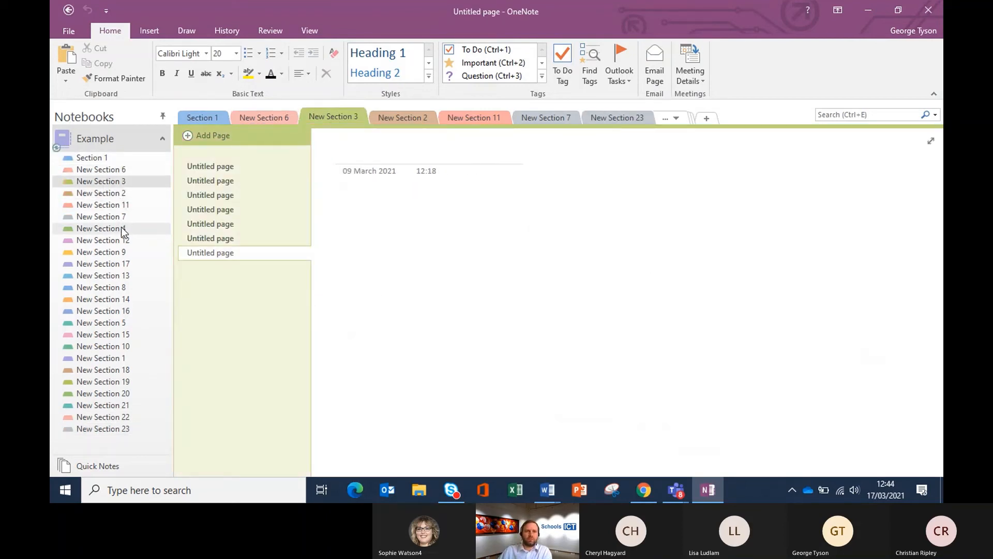
pyautogui.click(126, 203)
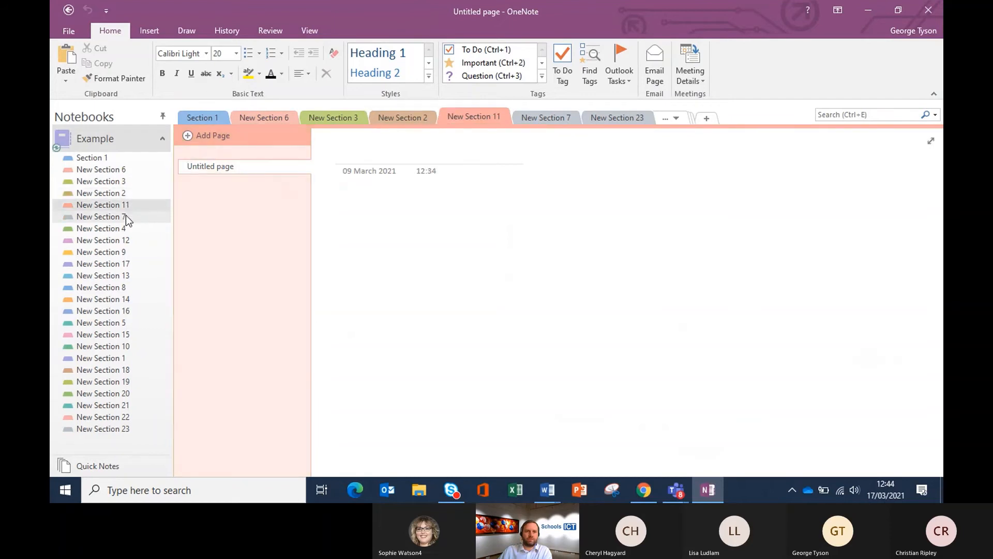
pyautogui.click(126, 217)
pyautogui.click(125, 229)
pyautogui.click(124, 240)
pyautogui.click(122, 255)
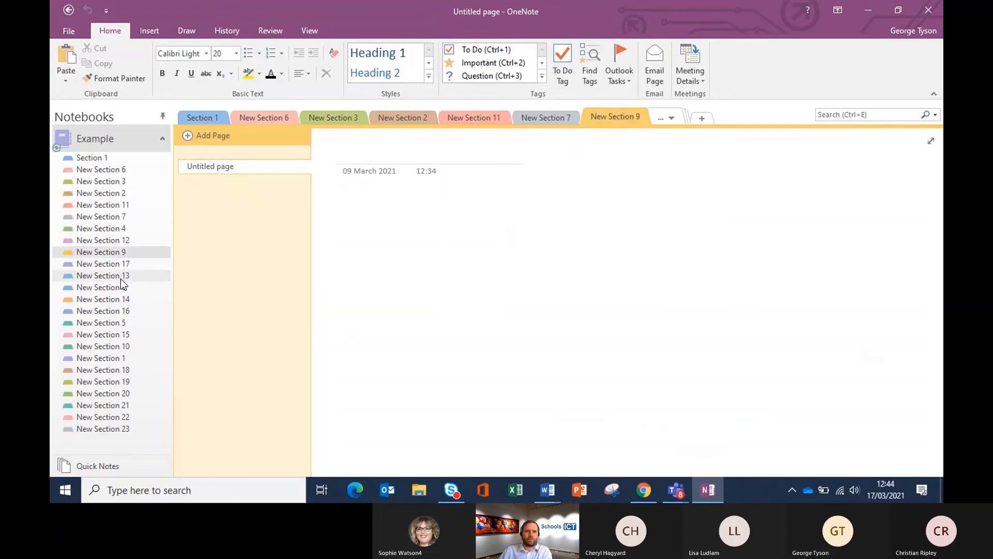
# Step: In New Section 13, insert six new pages directly below the page titled Crtl + alt+n, inserts new page below
pyautogui.click(120, 276)
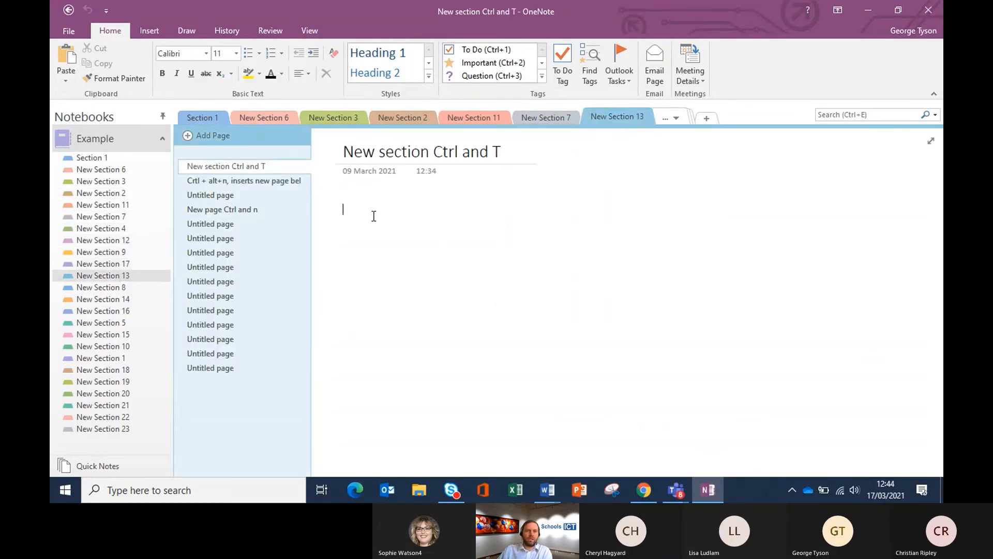
pyautogui.click(235, 182)
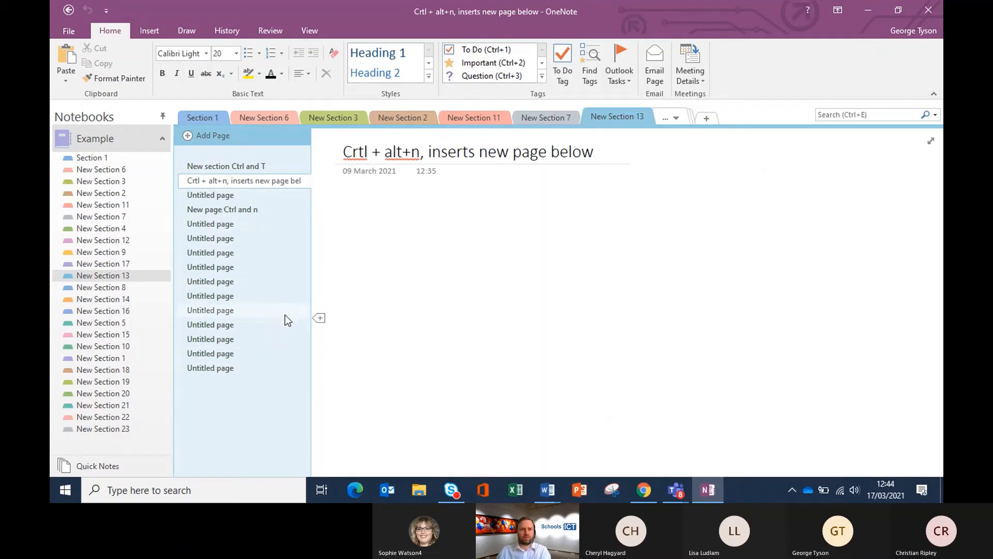
pyautogui.hotkey('ctrl', 'alt', 'n')
pyautogui.hotkey('ctrl', 'alt', 'n')
pyautogui.hotkey('ctrl', 'alt', 'n')
pyautogui.hotkey('ctrl', 'alt', 'n')
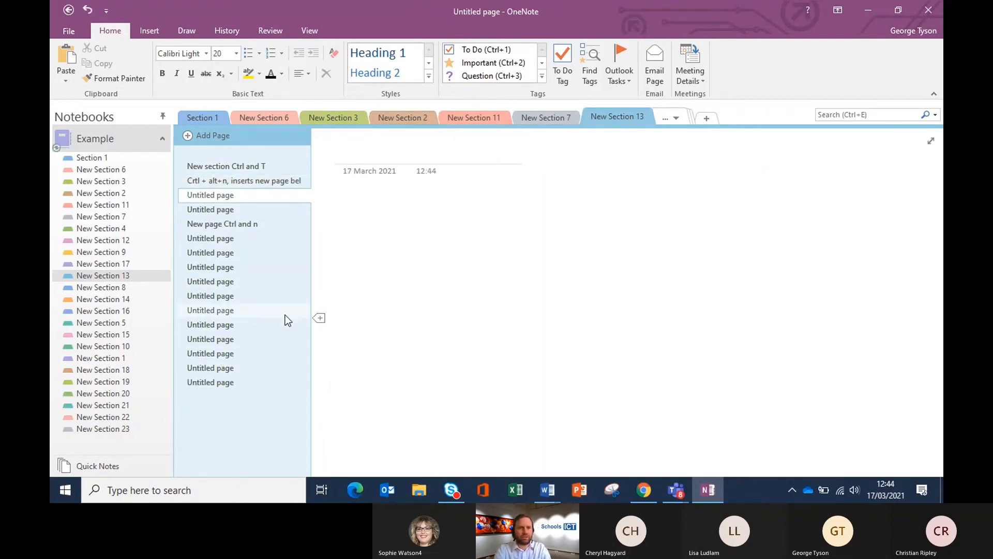
pyautogui.hotkey('ctrl', 'alt', 'n')
pyautogui.hotkey('ctrl', 'alt', 'n')
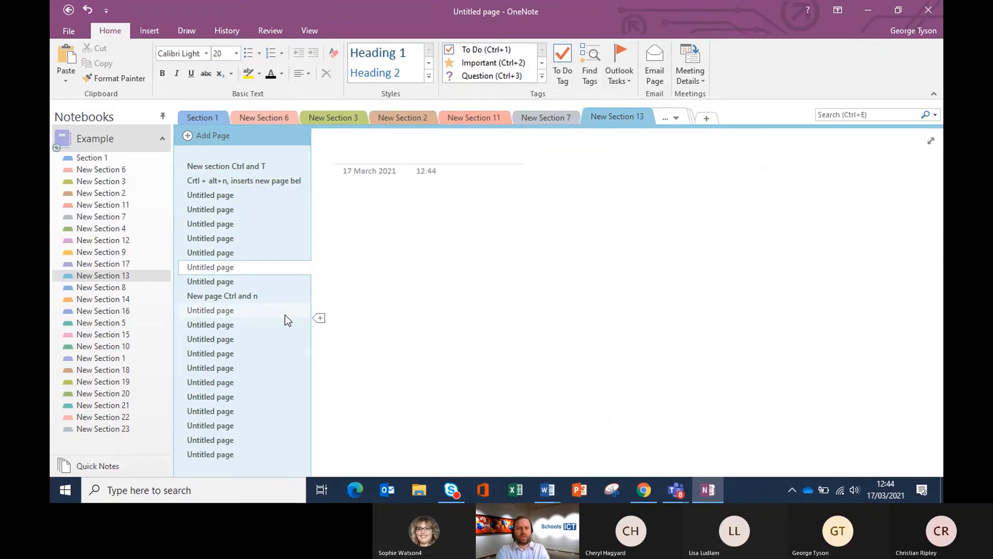
# Step: Add four new pages at the end of New Section 13 and reopen the Crtl + alt+n, inserts new page below page
pyautogui.hotkey('ctrl', 'n')
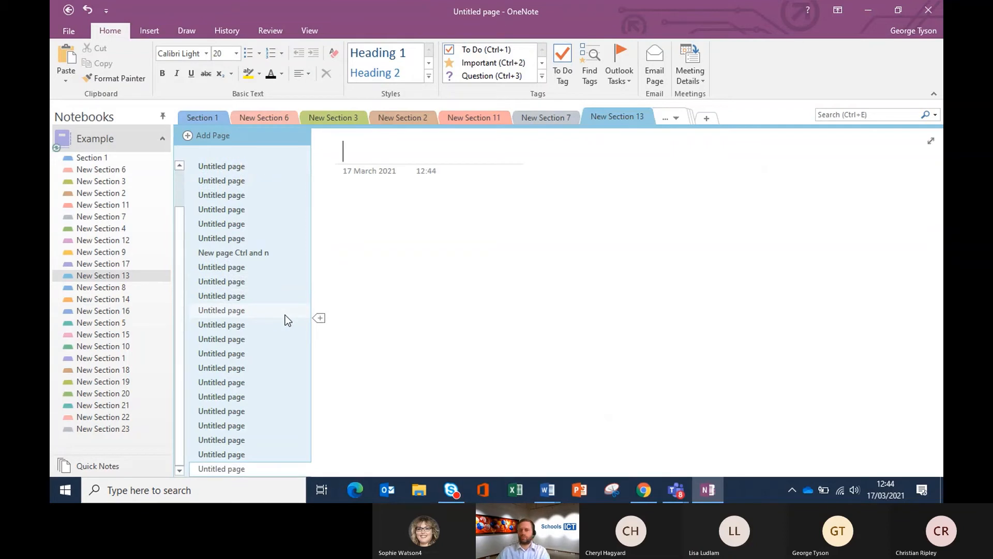
pyautogui.scroll(1, 259, 311)
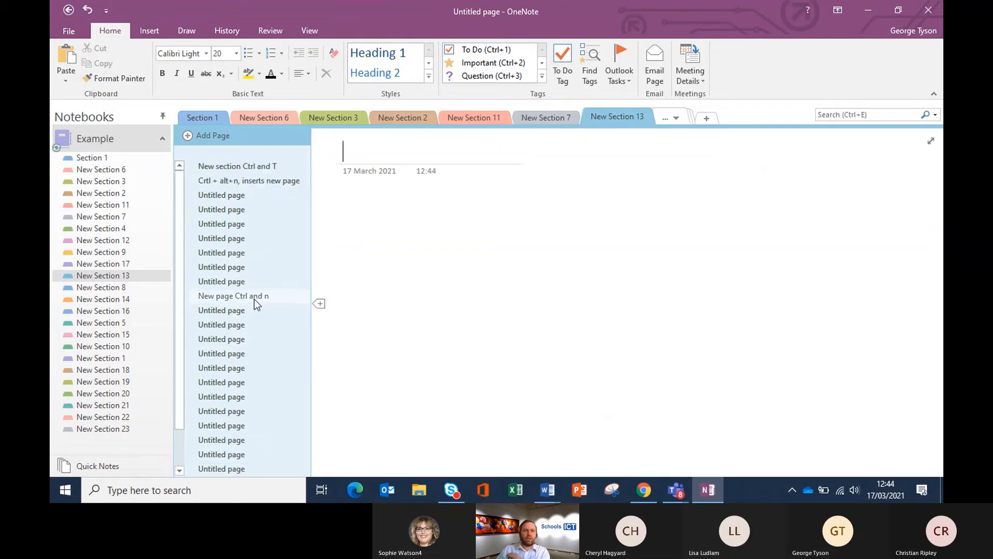
pyautogui.click(263, 183)
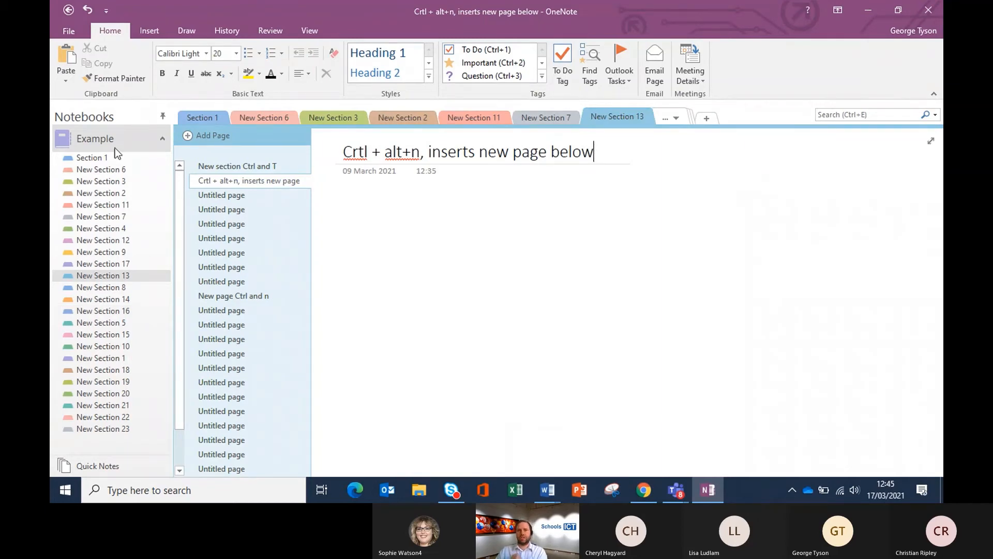
# Step: View the 21 in 21 Minibytes Secondary Classroom Notebook and the Example team's Class Notebook in the browser, and check the latter's options for opening elsewhere
pyautogui.click(877, 12)
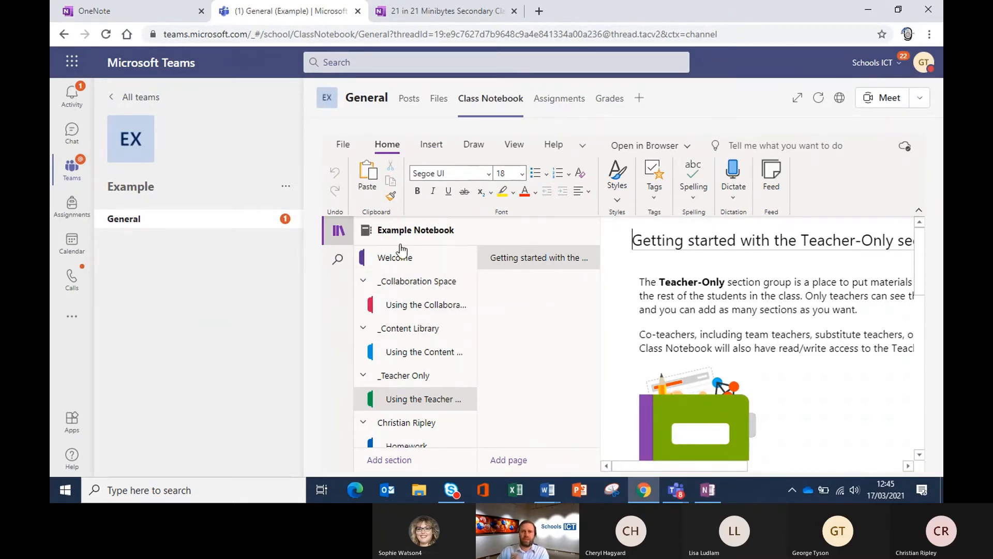
pyautogui.click(426, 12)
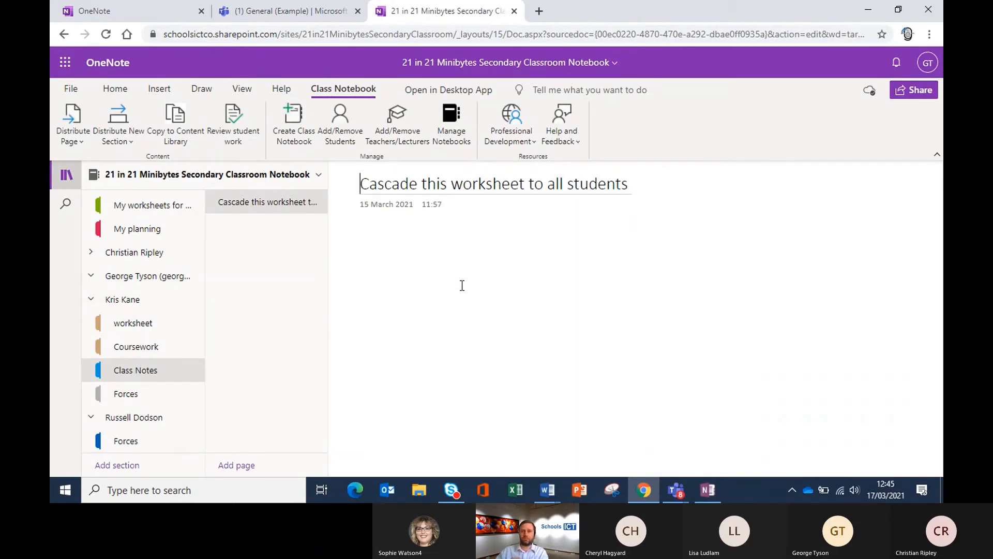
pyautogui.click(326, 15)
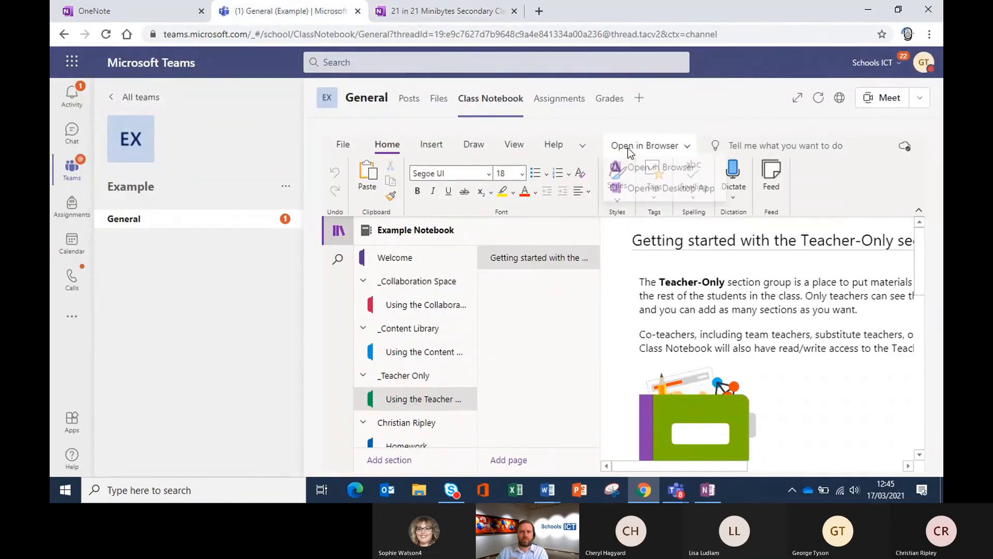
pyautogui.click(653, 146)
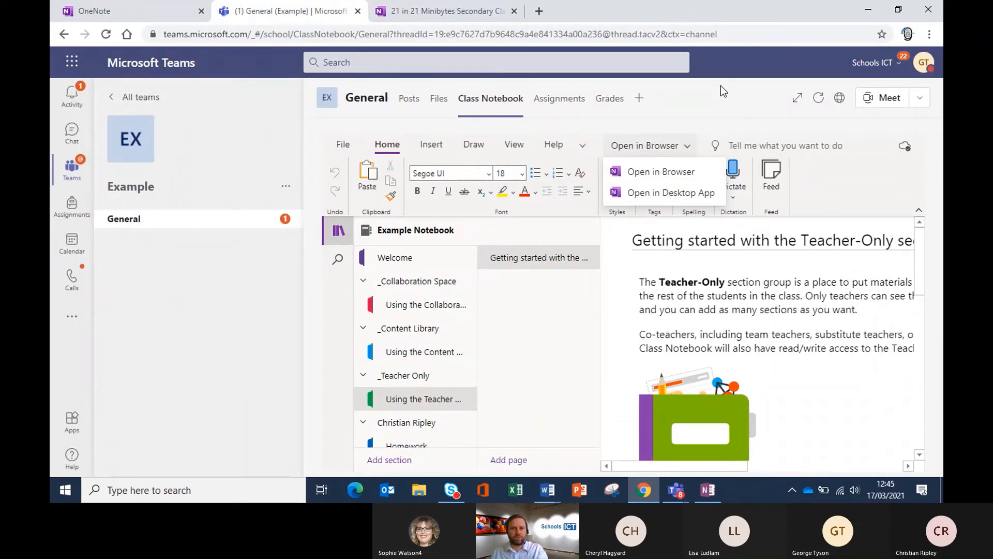
# Step: Switch to the Teams meeting Schools ICT MiniBytes: 21 in 21, session 18, and stop sharing the screen
pyautogui.hotkey('alt', 'Tab')
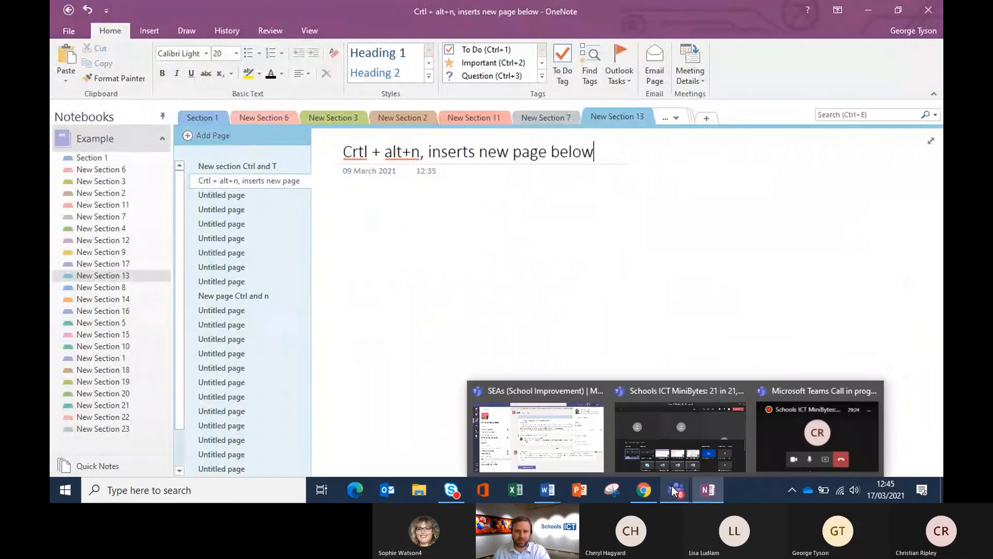
pyautogui.moveTo(643, 491)
pyautogui.moveTo(676, 490)
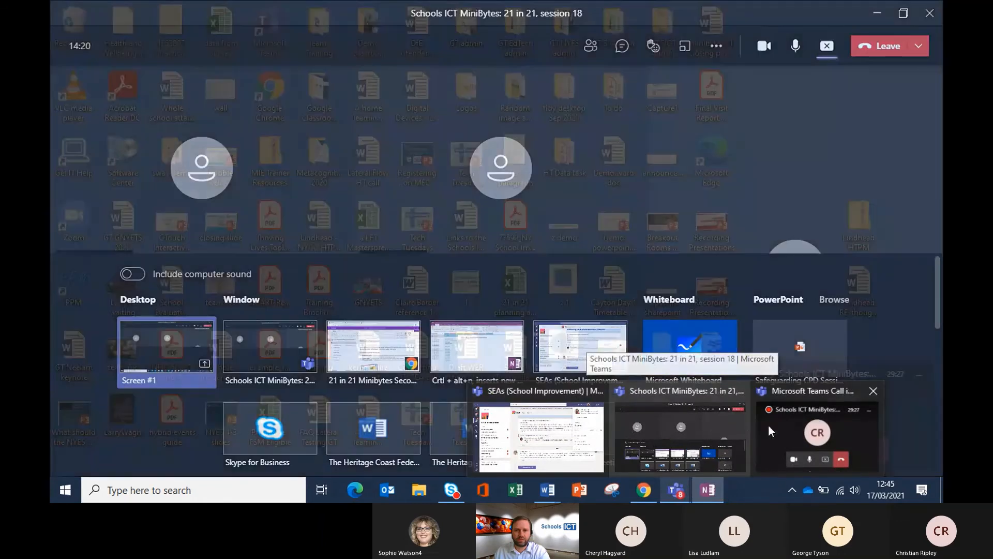
pyautogui.click(776, 426)
pyautogui.click(798, 410)
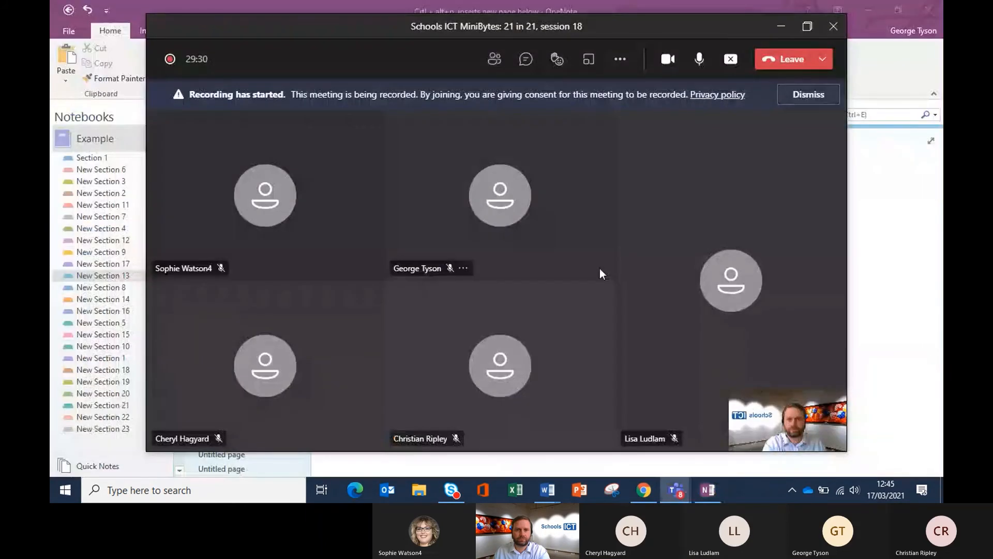
pyautogui.click(730, 61)
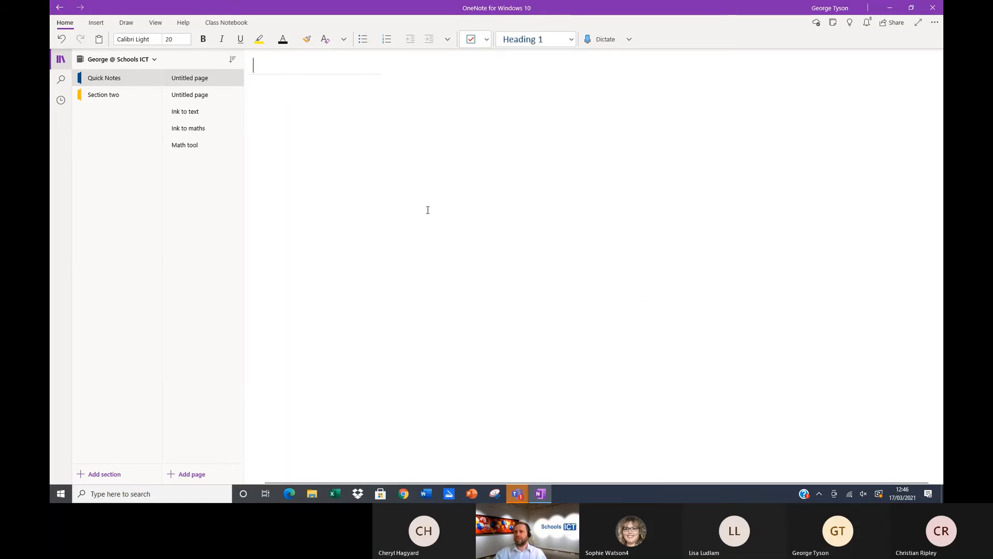
# Step: In the Quick Notes section of OneNote for Windows 10, load the equation 2x²+3=2 into the Maths tool
pyautogui.click(95, 24)
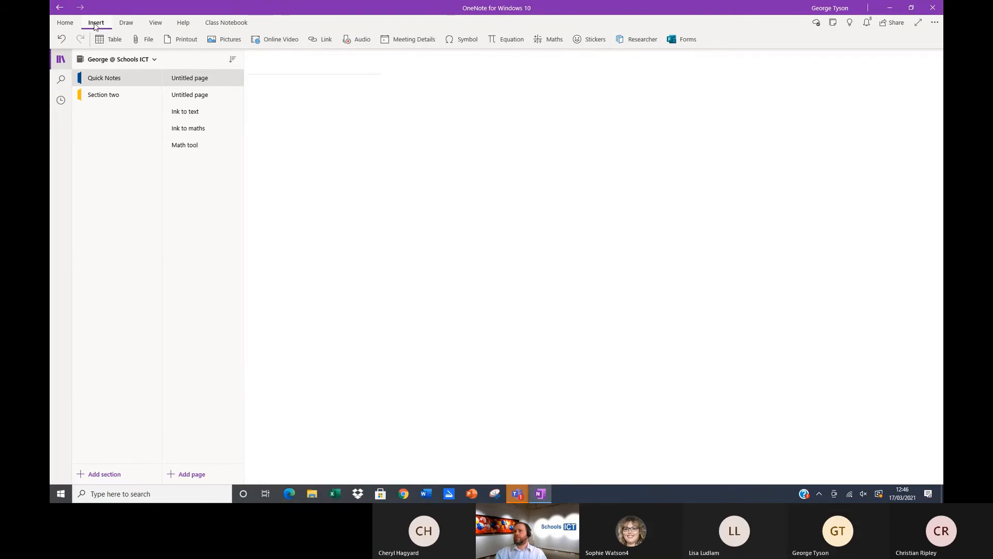
pyautogui.click(552, 44)
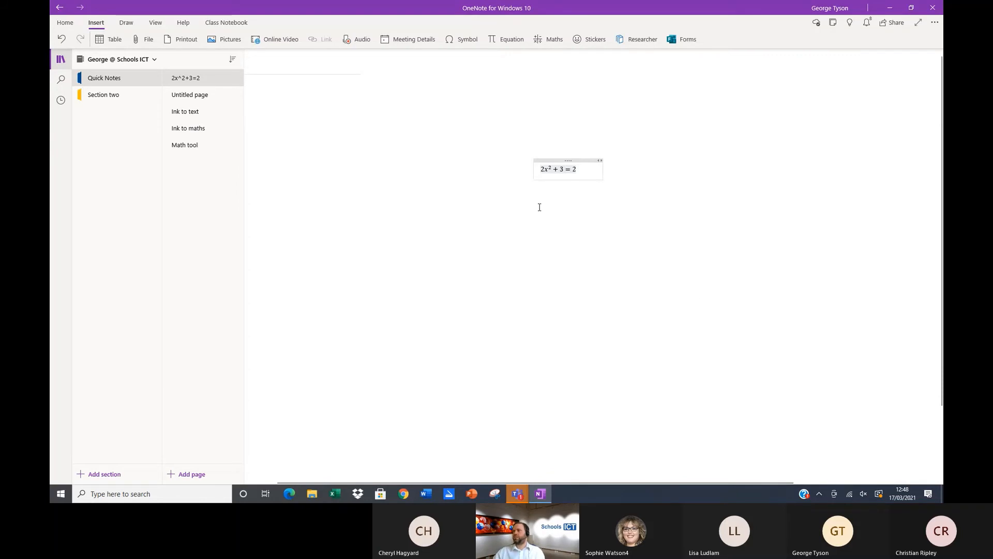
pyautogui.click(540, 207)
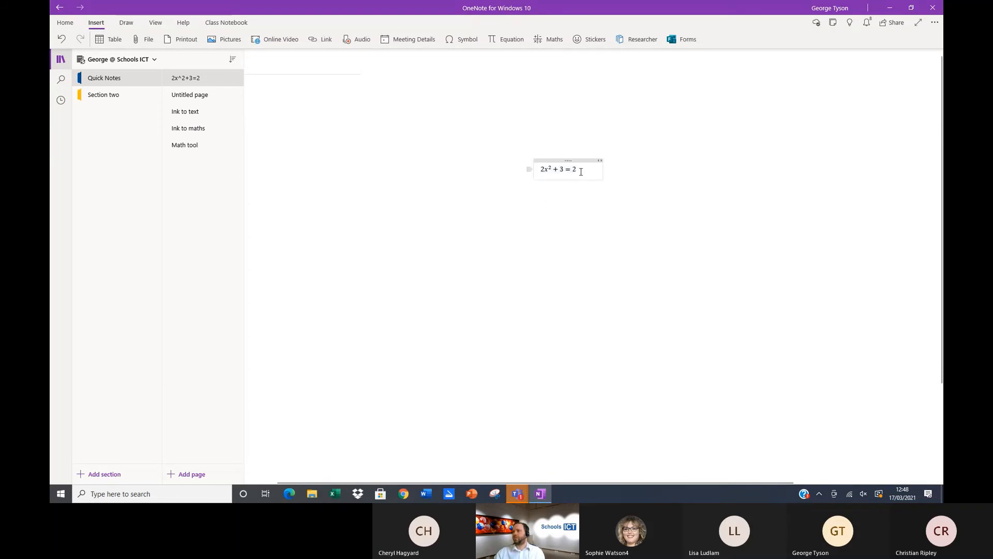
pyautogui.click(542, 41)
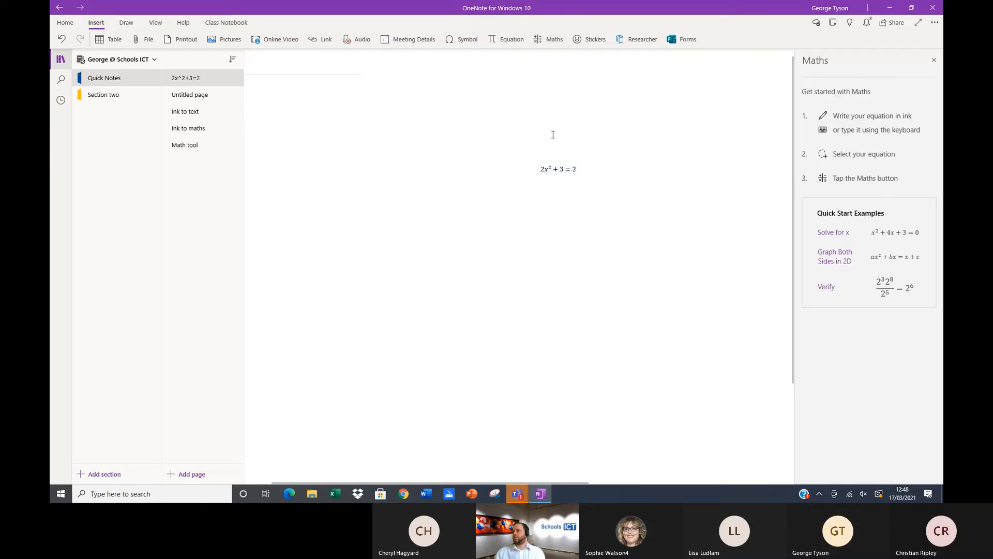
pyautogui.moveTo(569, 147); pyautogui.dragTo(606, 185)
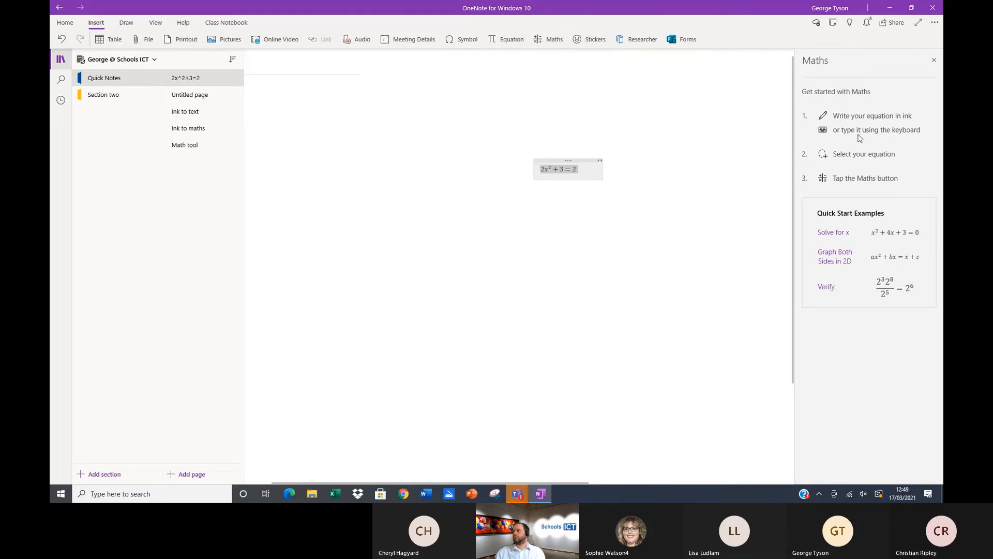
pyautogui.click(549, 39)
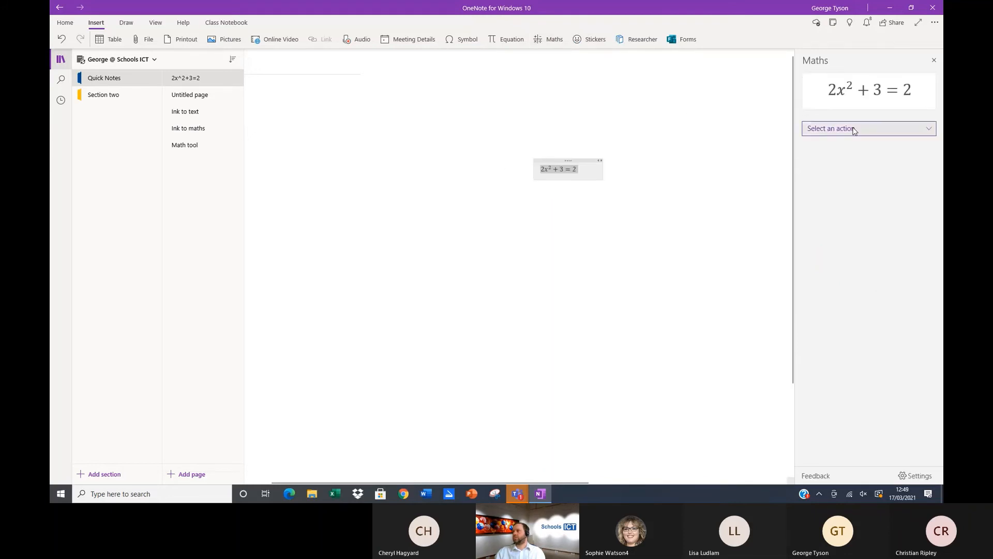
# Step: Apply Solve for x to the equation and plot it with Graph Both Sides in 2D, inspecting a point on the curve
pyautogui.click(870, 128)
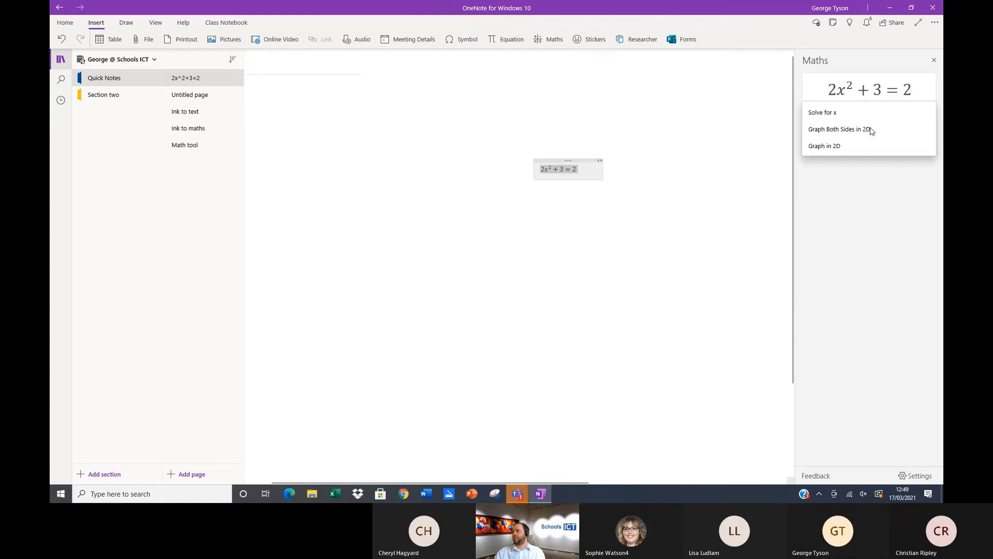
pyautogui.click(830, 114)
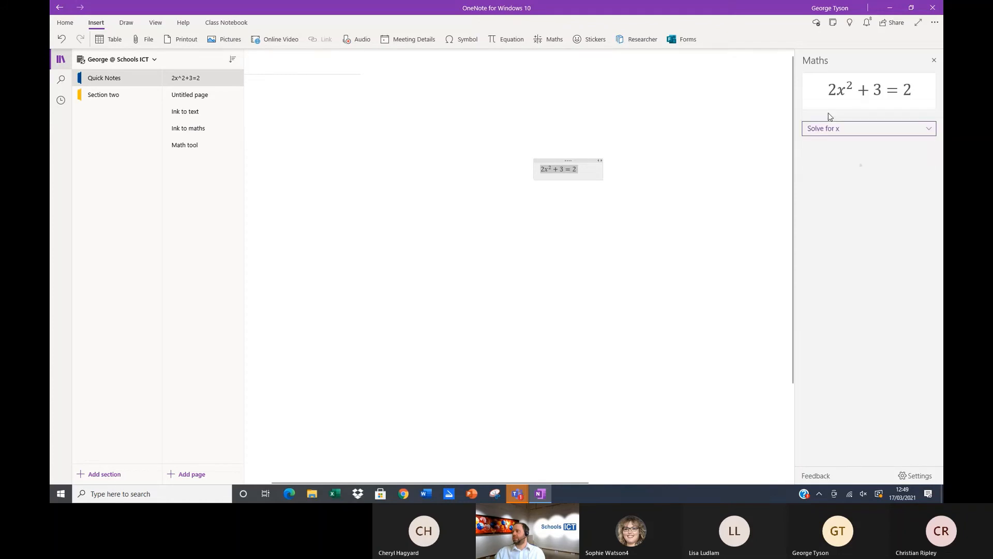
pyautogui.click(856, 129)
pyautogui.click(854, 147)
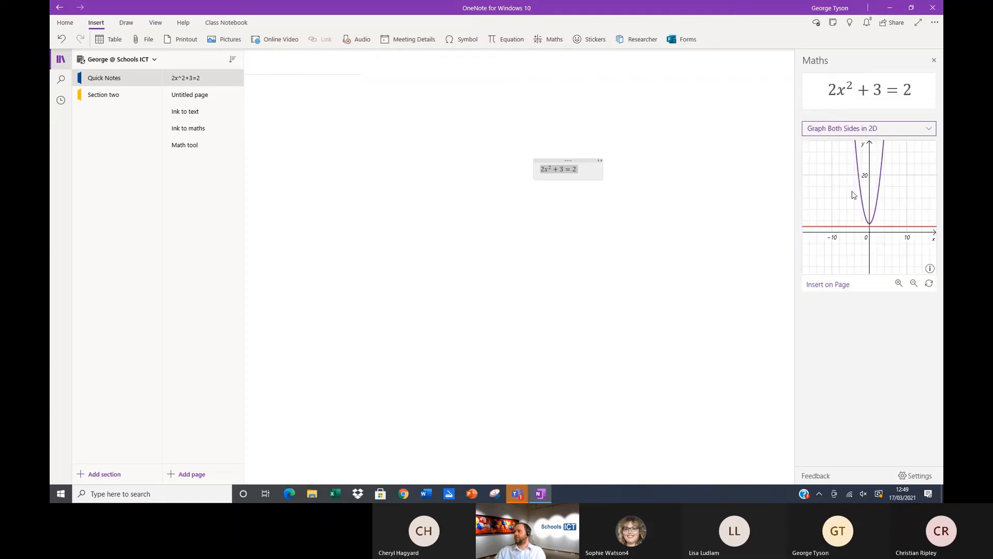
pyautogui.moveTo(885, 148)
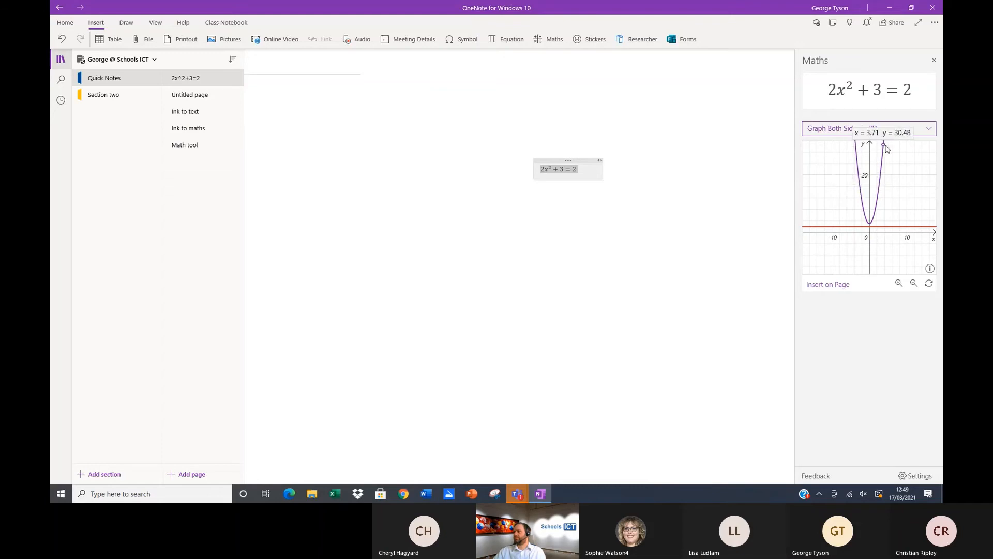
# Step: Try Graph in 2D on the equation and return to Graph Both Sides in 2D
pyautogui.click(894, 130)
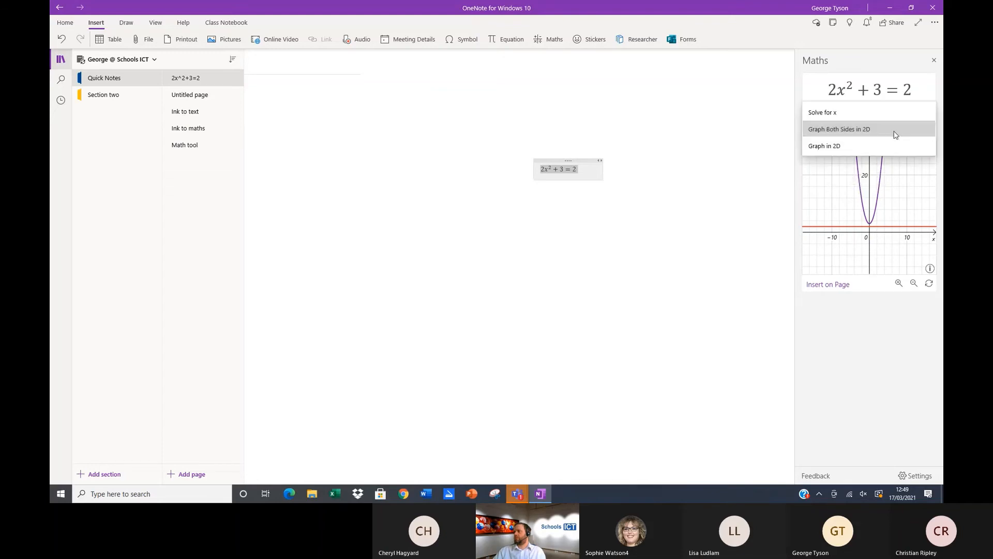
pyautogui.click(844, 148)
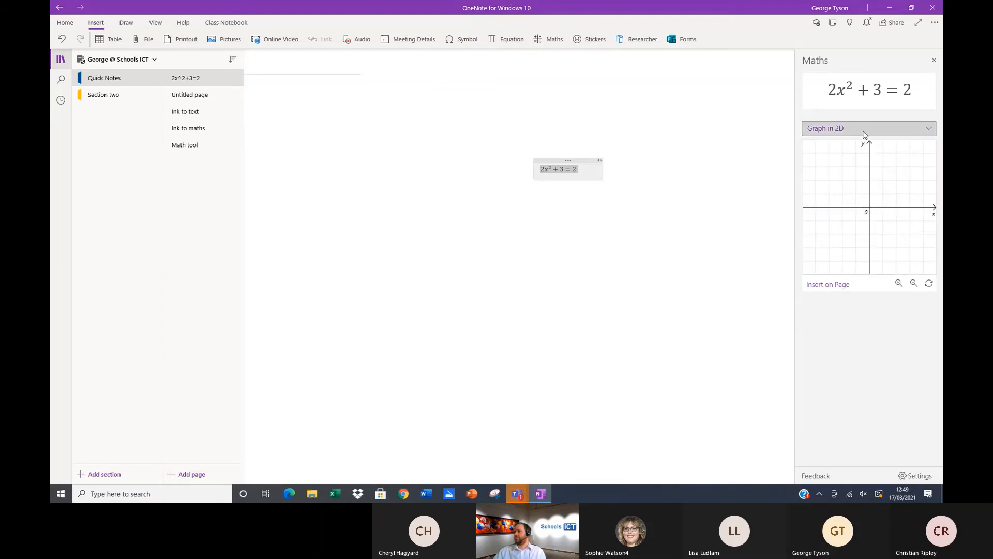
pyautogui.click(859, 131)
pyautogui.click(843, 114)
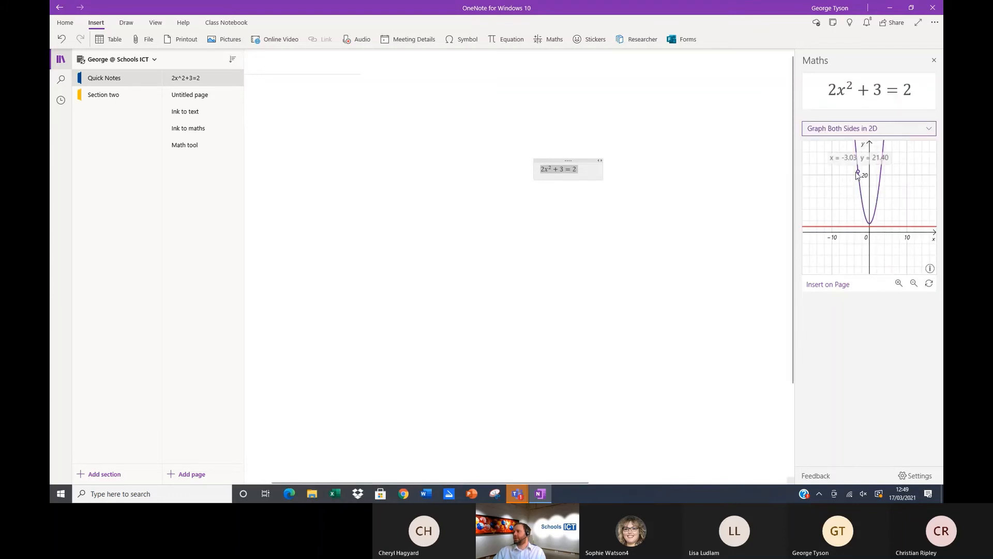
# Step: Handwrite the equation x²+7=3 with the black pen in the empty area below the typed equation
pyautogui.moveTo(861, 187)
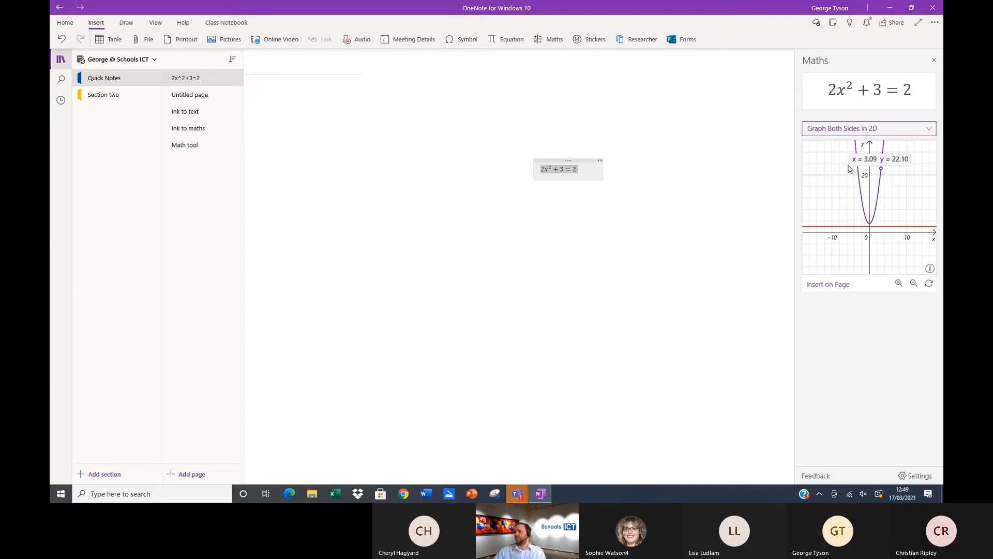
pyautogui.click(456, 242)
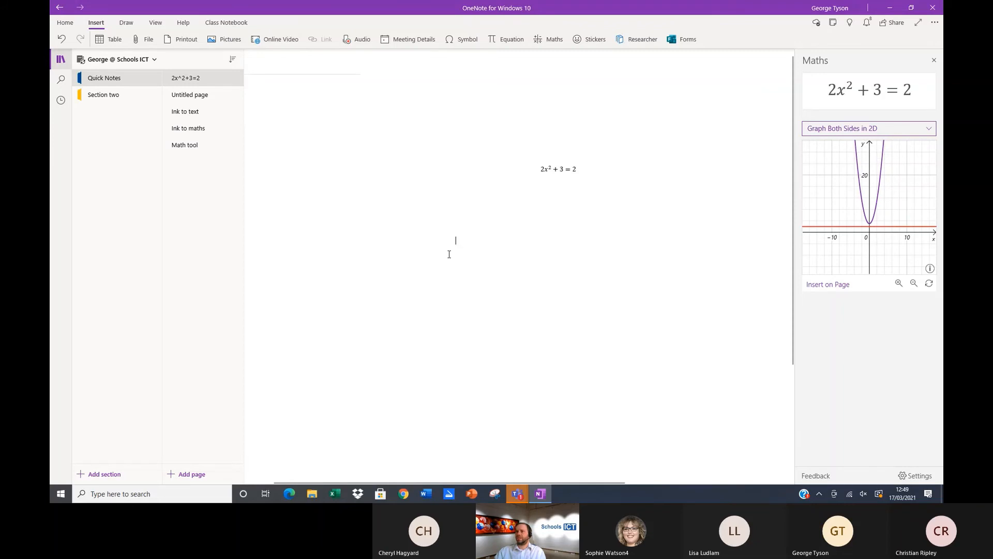
pyautogui.click(125, 22)
pyautogui.click(177, 41)
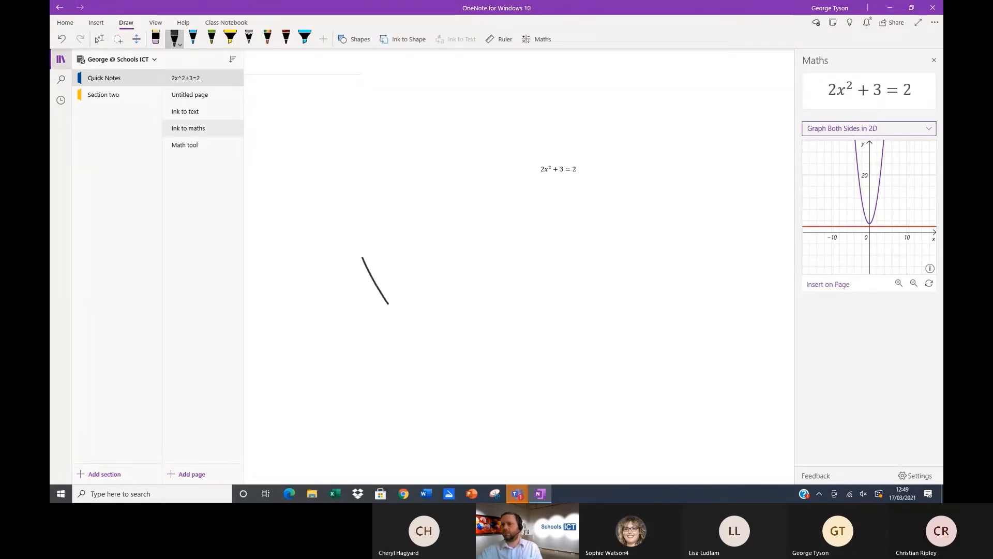
pyautogui.moveTo(394, 252); pyautogui.dragTo(365, 306)
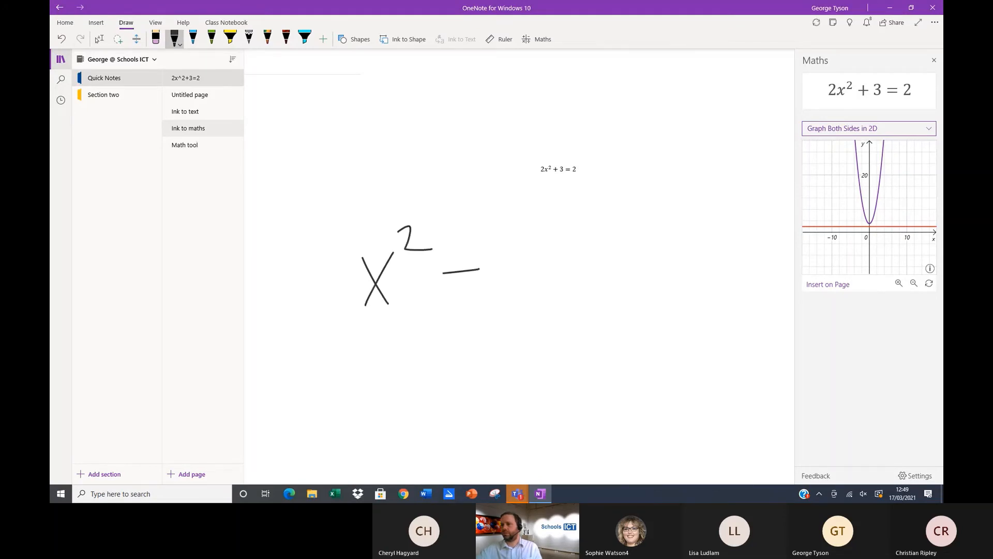
pyautogui.moveTo(480, 233); pyautogui.dragTo(511, 290)
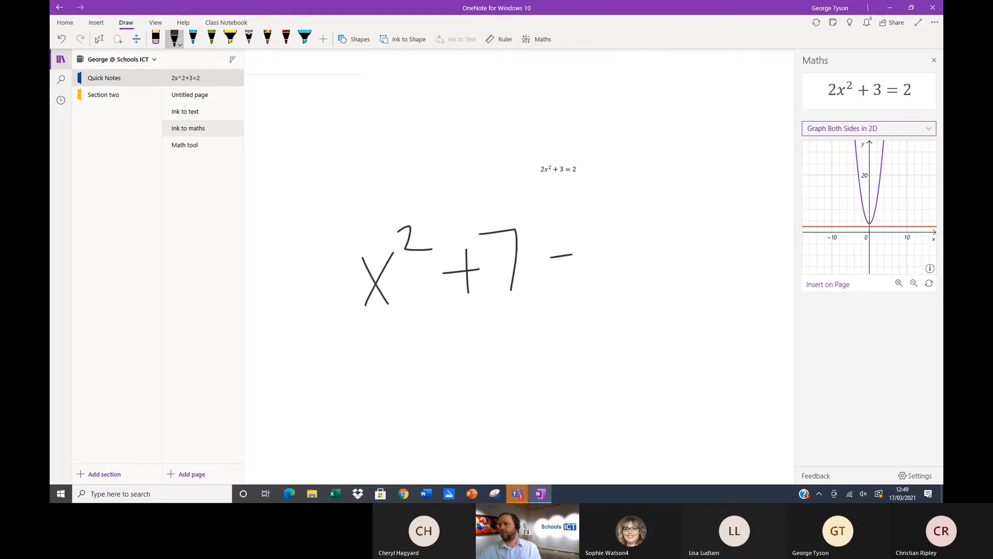
pyautogui.moveTo(596, 257); pyautogui.dragTo(590, 281)
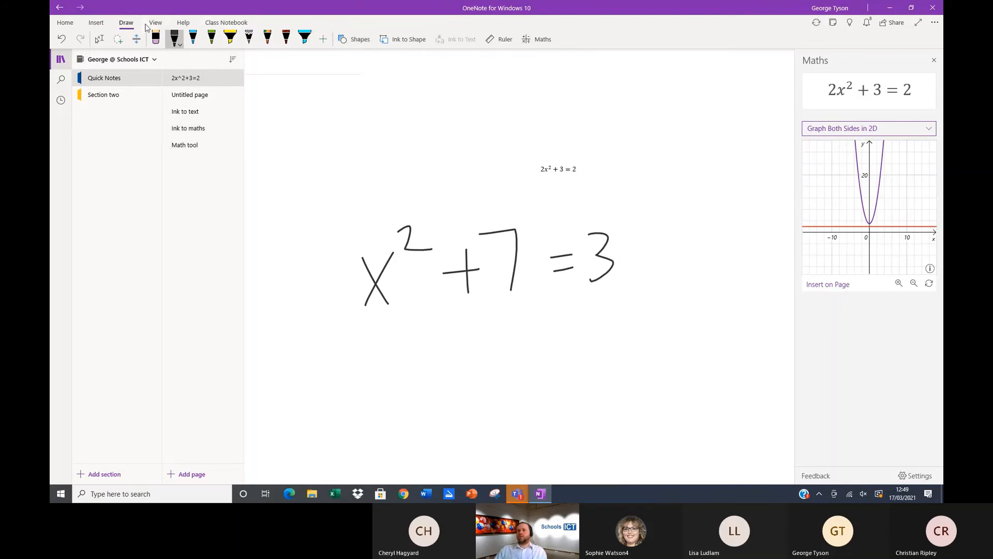
# Step: Lasso the whole handwritten equation x²+7=3 and load it into the Maths tool
pyautogui.click(118, 39)
pyautogui.moveTo(395, 198)
pyautogui.mouseDown()
pyautogui.moveTo(355, 328)
pyautogui.moveTo(754, 262)
pyautogui.moveTo(405, 202)
pyautogui.mouseUp()
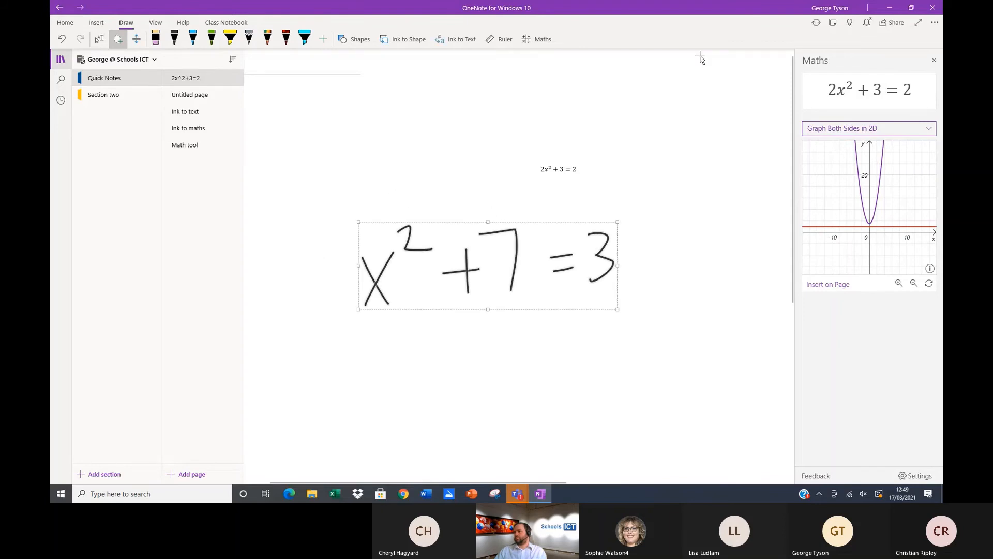
pyautogui.click(541, 38)
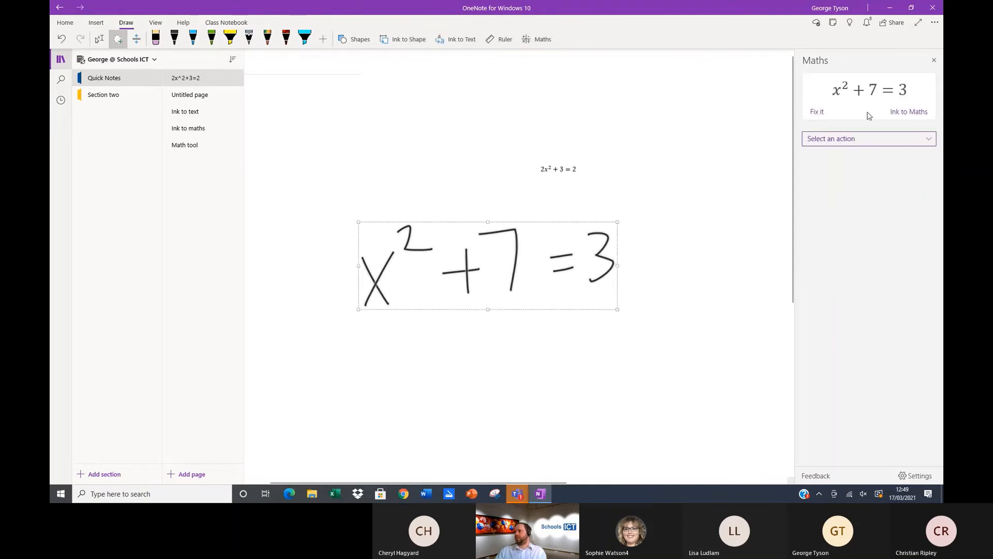
# Step: Apply Solve for x to the handwritten equation, and plot it with Graph Both Sides in 2D
pyautogui.click(855, 138)
pyautogui.click(824, 123)
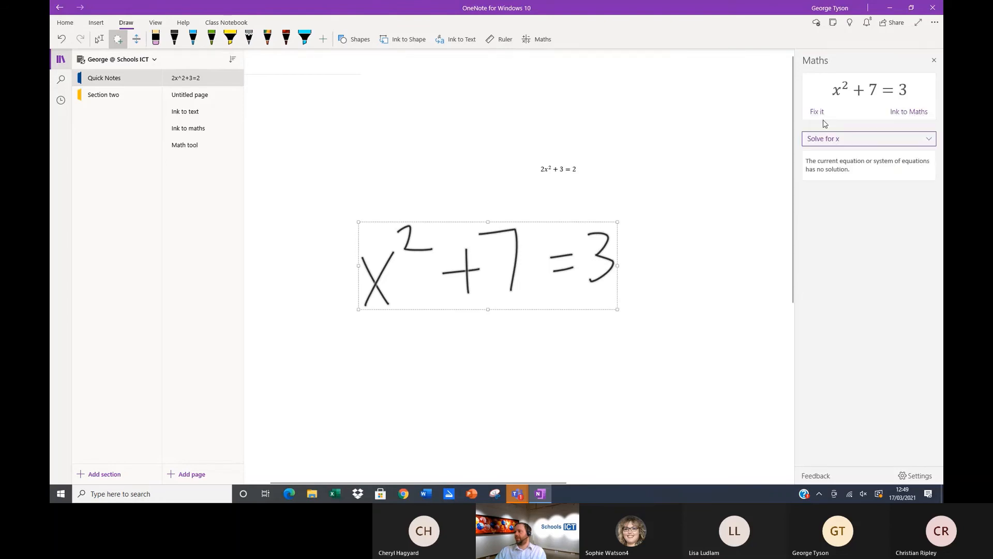
pyautogui.click(847, 138)
pyautogui.click(845, 155)
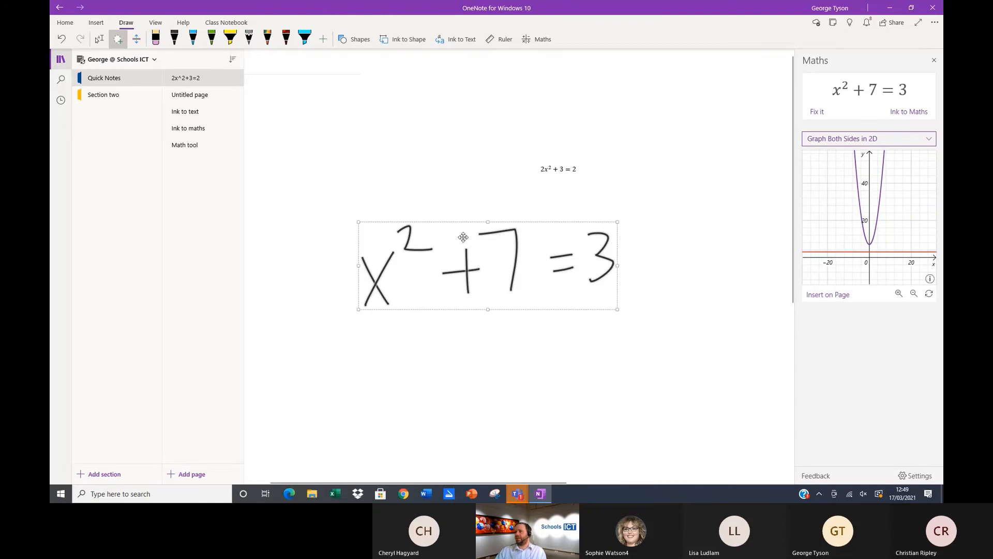
# Step: Use Fix it to circle the exponent 2 in the handwritten equation, and delete that exponent
pyautogui.click(423, 214)
pyautogui.click(818, 112)
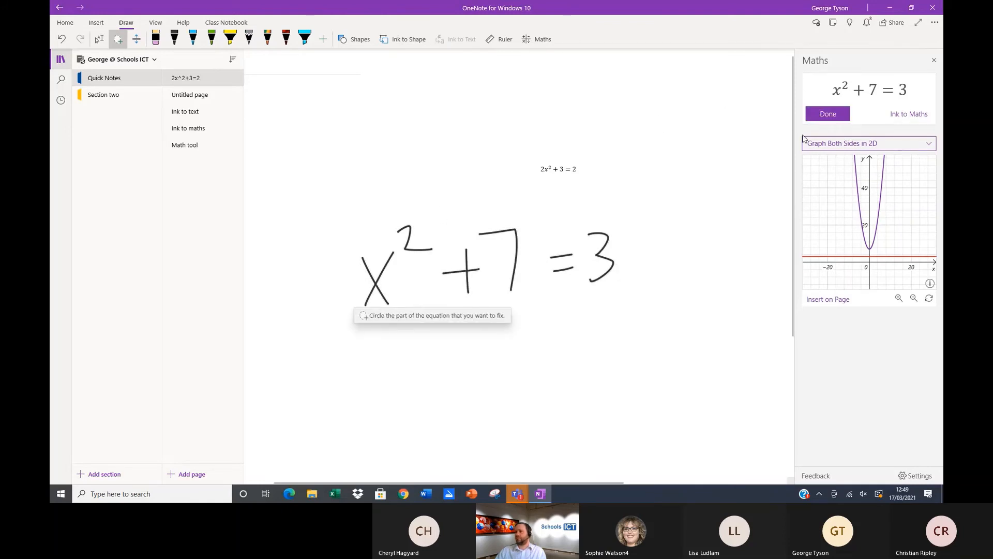
pyautogui.moveTo(393, 222); pyautogui.dragTo(437, 254)
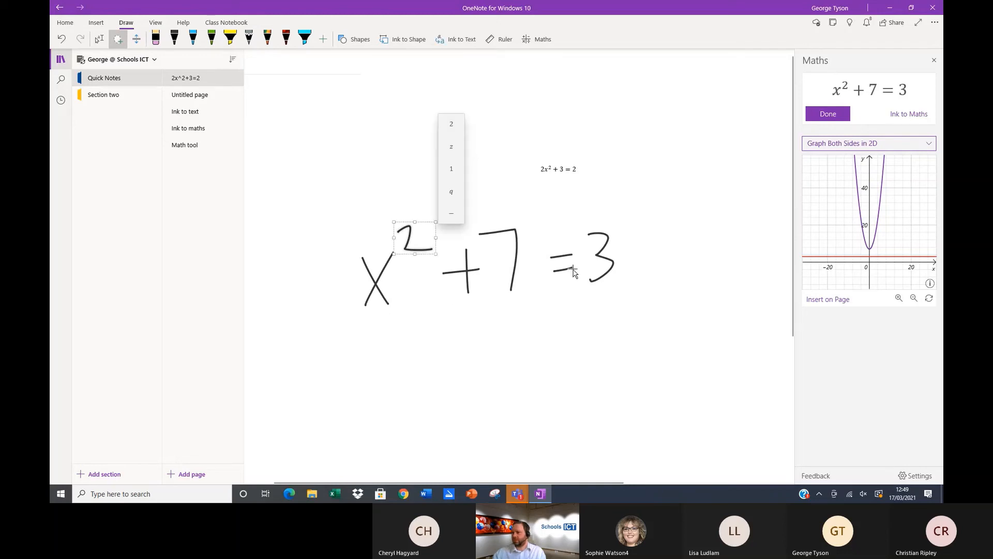
pyautogui.press('Delete')
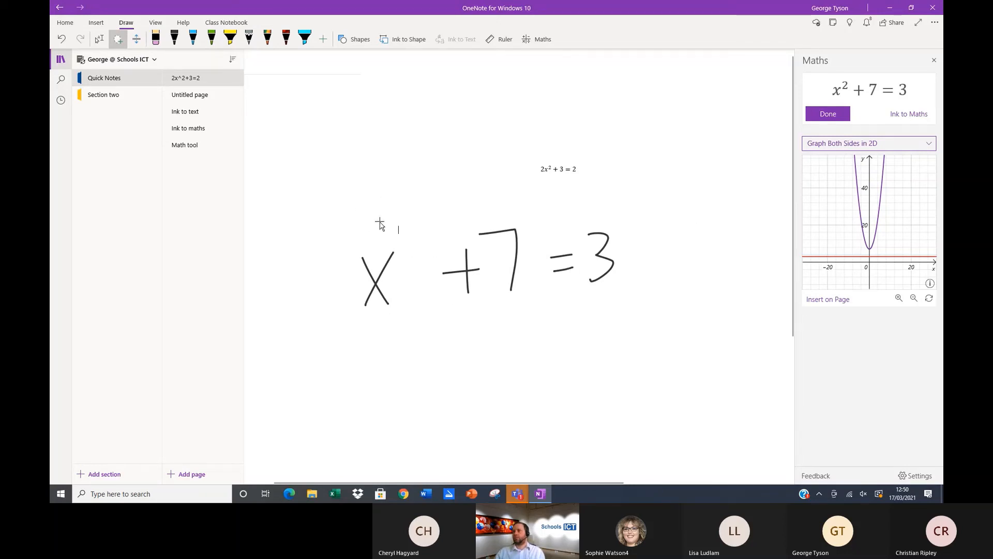
# Step: Lasso the shortened handwritten equation, reload it into Maths as x+7=3 and apply Solve for x
pyautogui.moveTo(380, 223)
pyautogui.mouseDown()
pyautogui.moveTo(716, 304)
pyautogui.moveTo(313, 233)
pyautogui.moveTo(356, 251)
pyautogui.mouseUp()
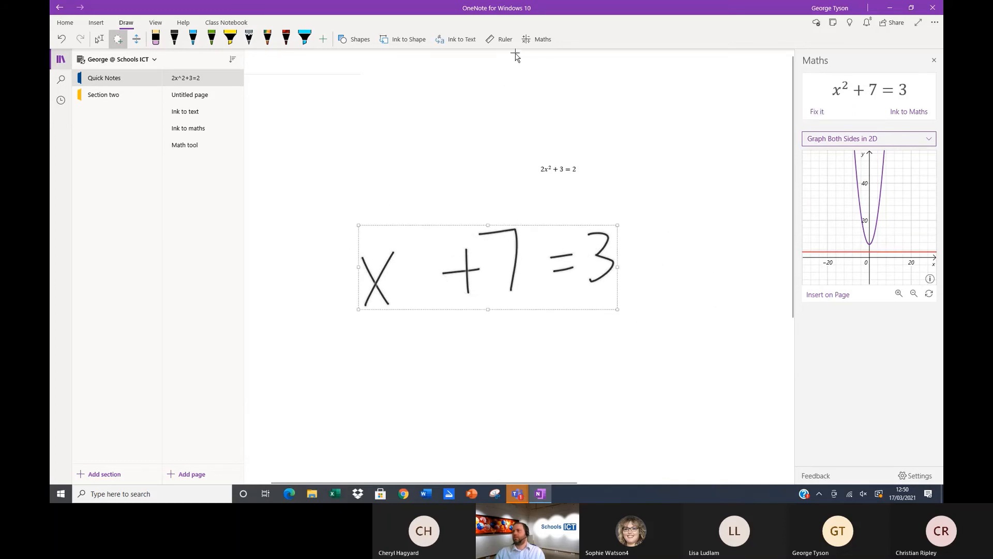
pyautogui.click(538, 40)
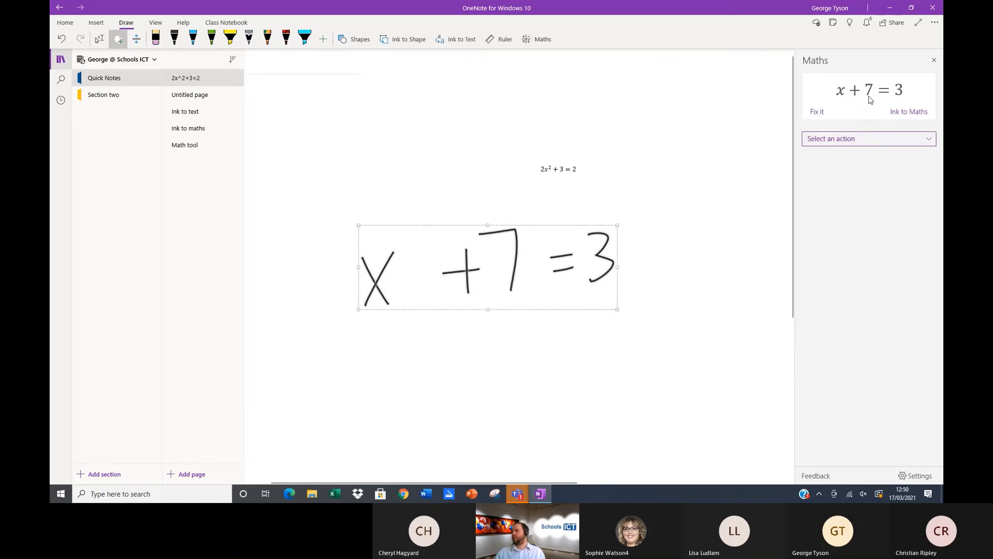
pyautogui.click(880, 139)
pyautogui.click(833, 123)
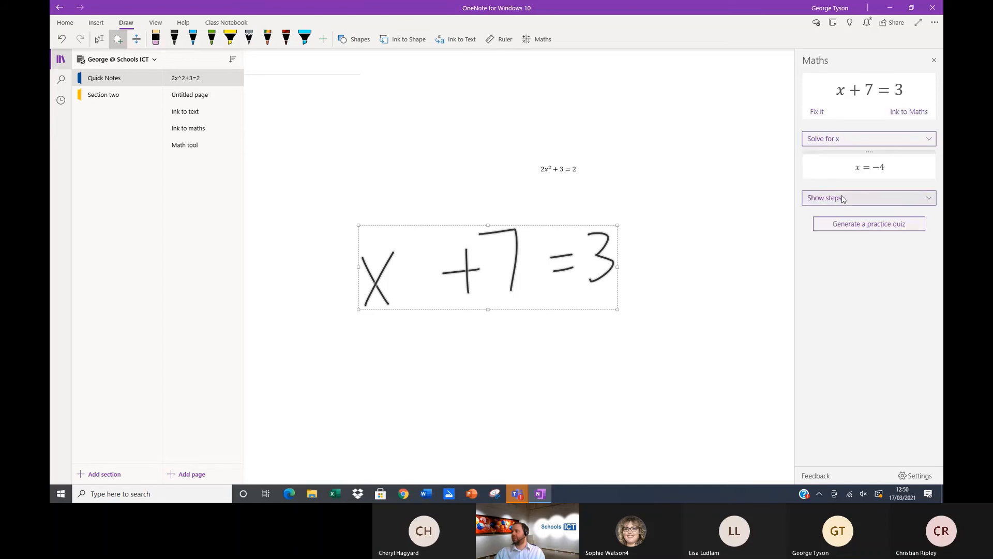
# Step: Show the Steps for Solving Linear Equation, view them in Immersive Reader and return to the page
pyautogui.click(843, 198)
pyautogui.click(839, 201)
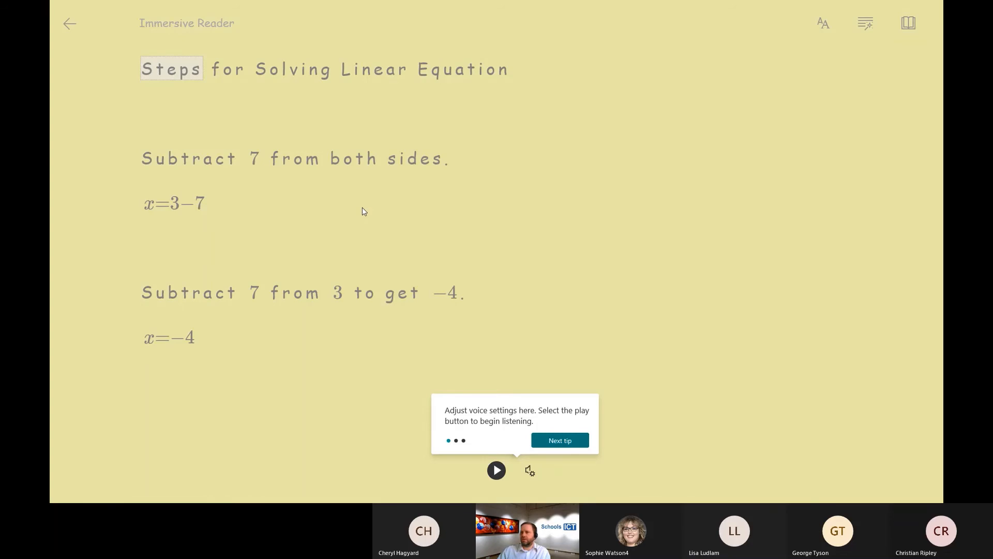
pyautogui.click(71, 27)
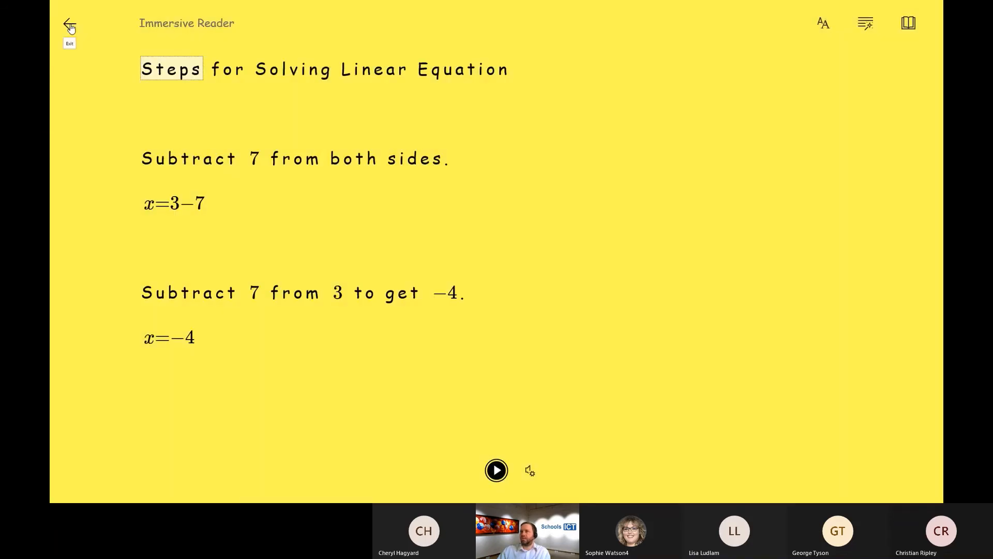
pyautogui.click(70, 25)
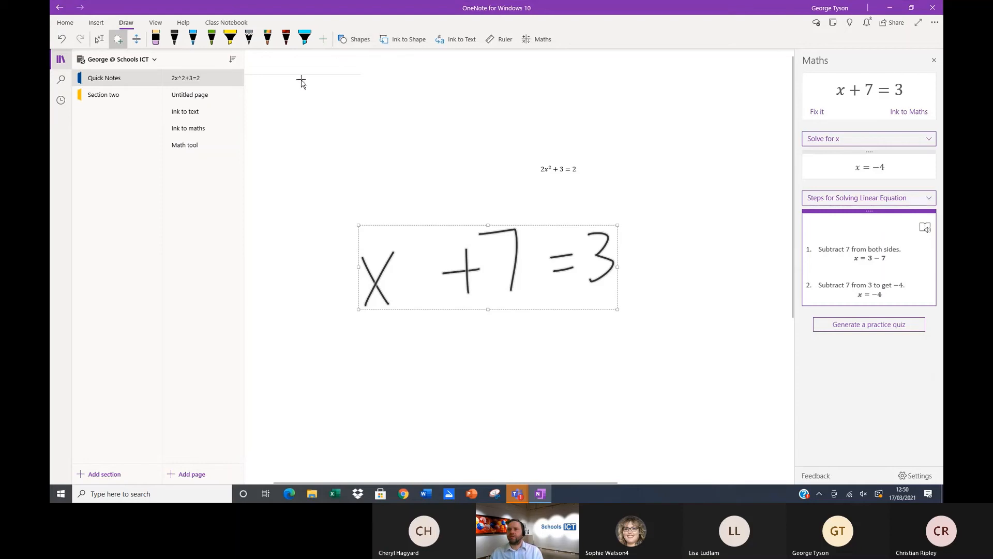
# Step: On the Ink to text page, handwrite "hi" below the blue lines and convert it to typed text
pyautogui.click(194, 111)
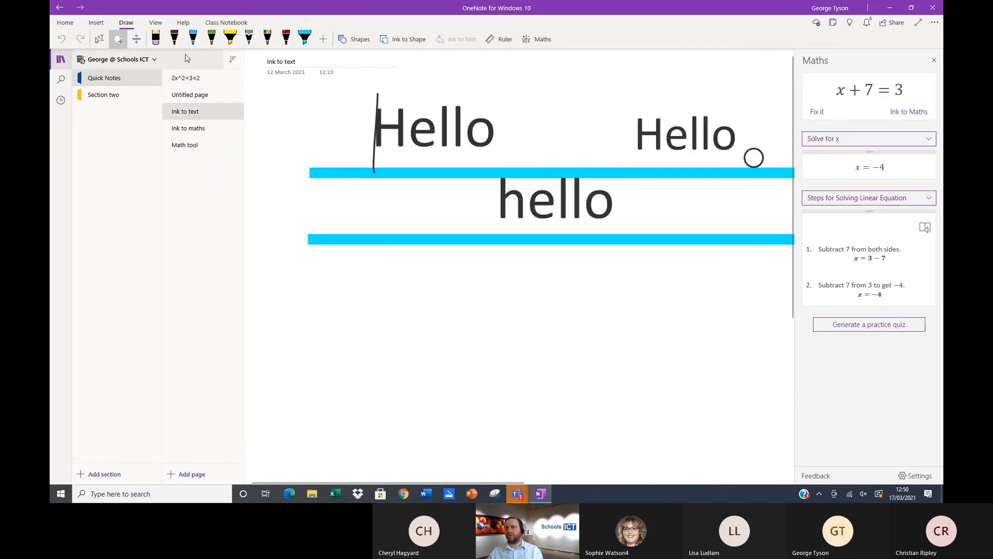
pyautogui.click(174, 39)
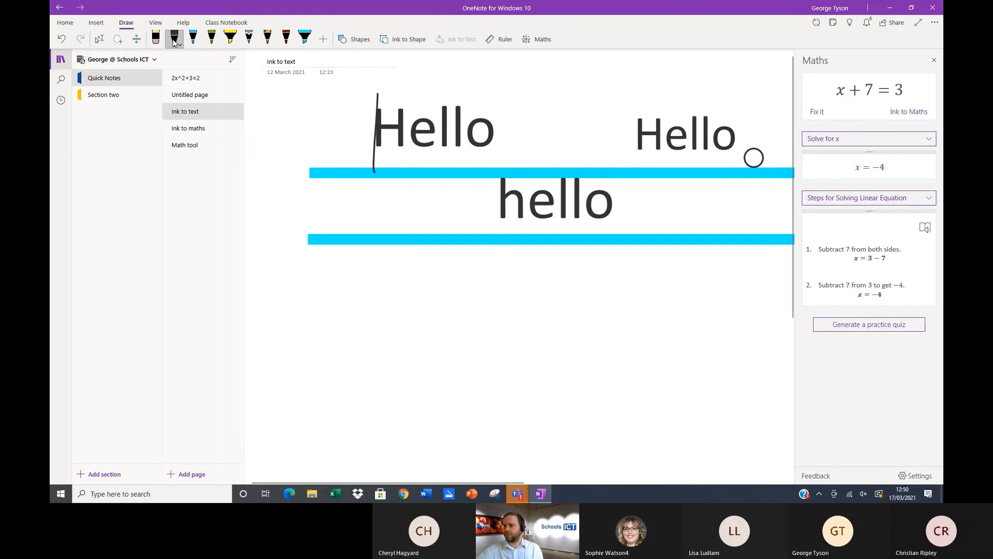
pyautogui.moveTo(383, 290)
pyautogui.mouseDown()
pyautogui.moveTo(387, 345)
pyautogui.moveTo(424, 356)
pyautogui.mouseUp()
pyautogui.click(442, 298)
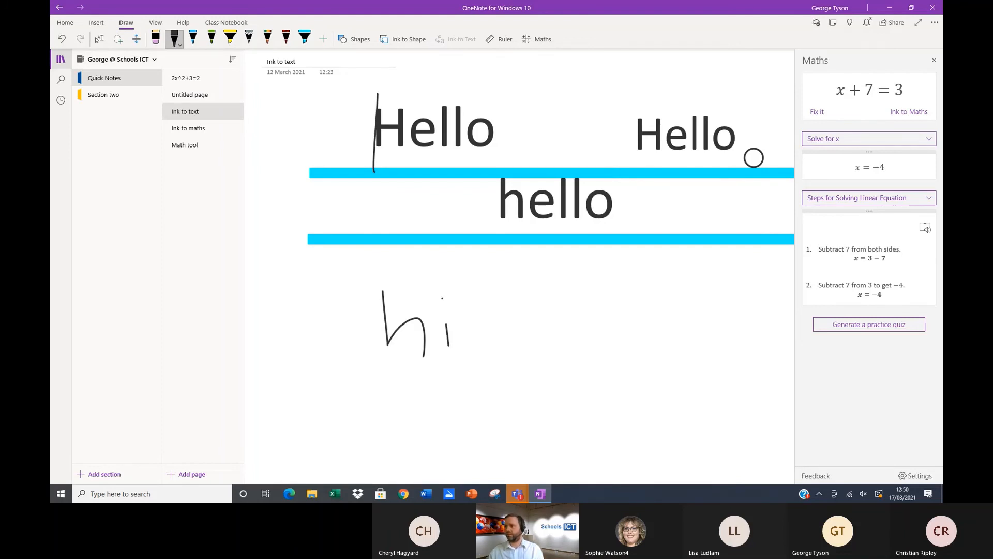
pyautogui.click(118, 40)
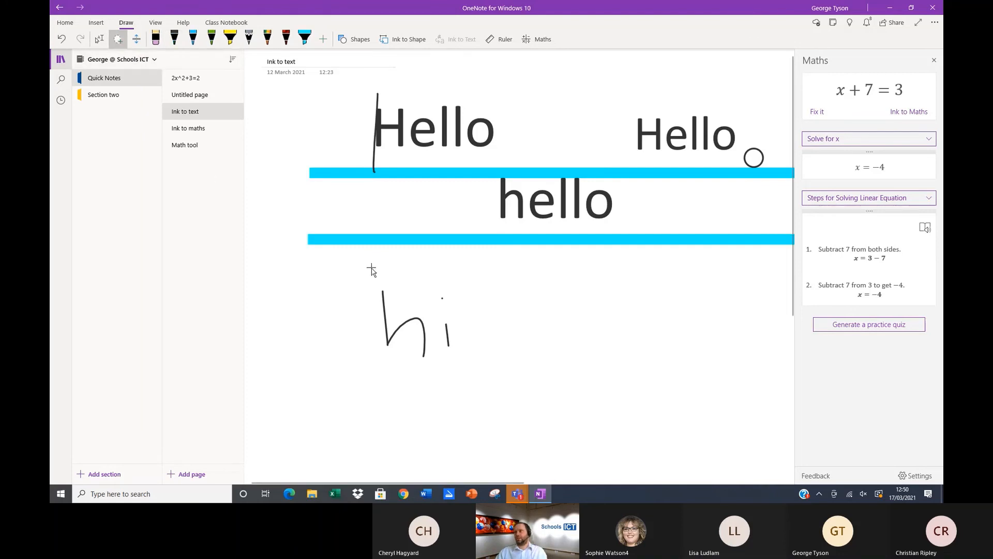
pyautogui.moveTo(373, 269)
pyautogui.mouseDown()
pyautogui.moveTo(399, 371)
pyautogui.moveTo(383, 274)
pyautogui.moveTo(364, 273)
pyautogui.mouseUp()
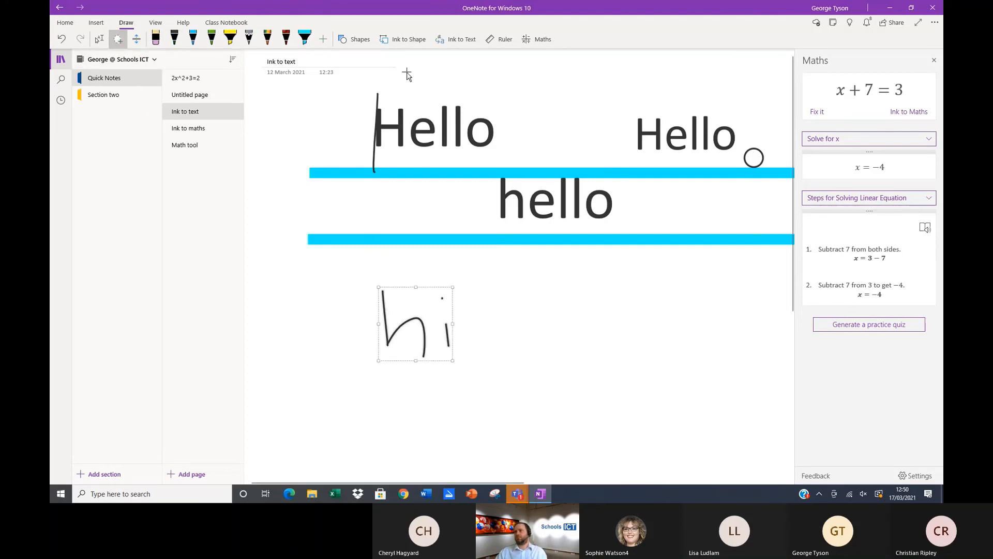
pyautogui.click(460, 39)
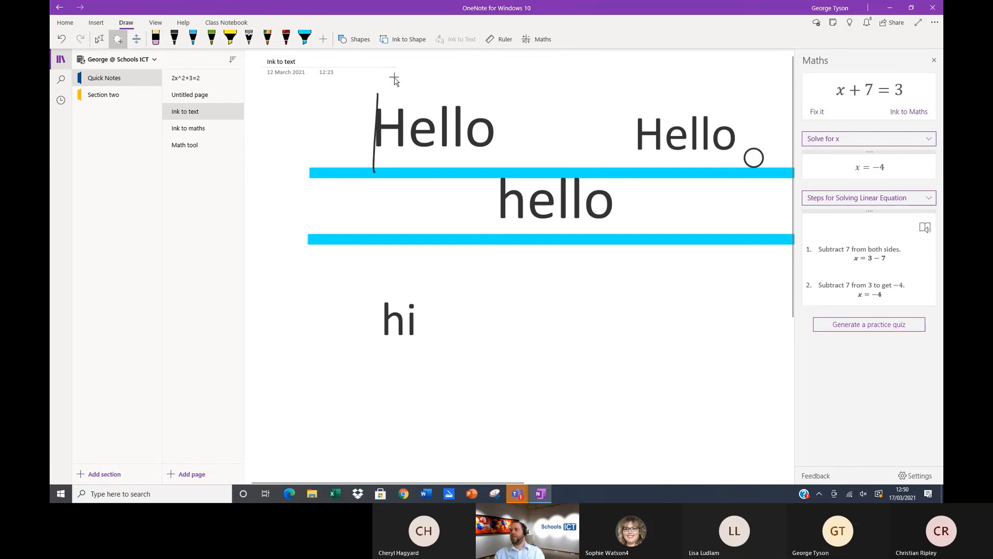
# Step: Turn on Ink to Shape and draw a triangle, a circle, a square and a diamond beside the word "hi"
pyautogui.click(402, 43)
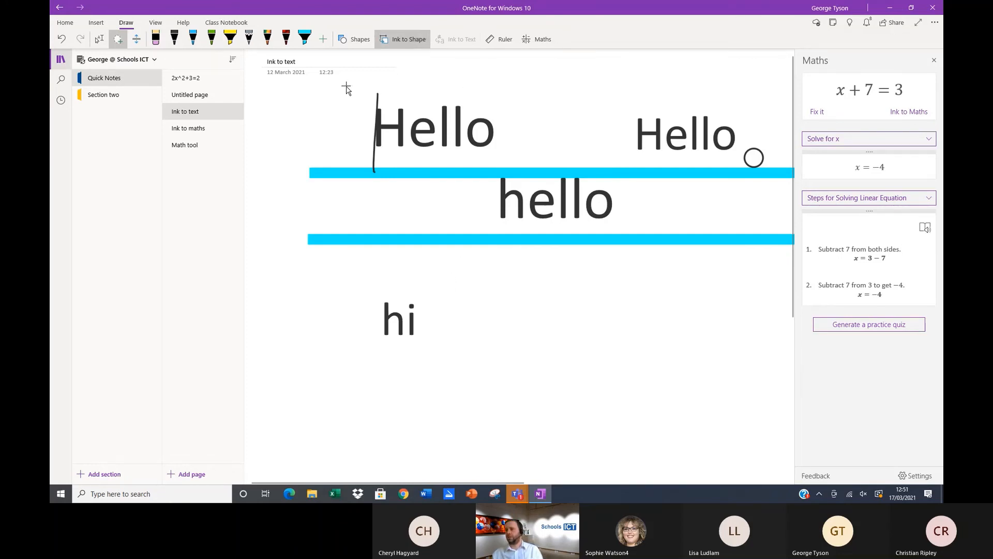
pyautogui.moveTo(528, 285)
pyautogui.mouseDown()
pyautogui.moveTo(539, 338)
pyautogui.moveTo(530, 285)
pyautogui.mouseUp()
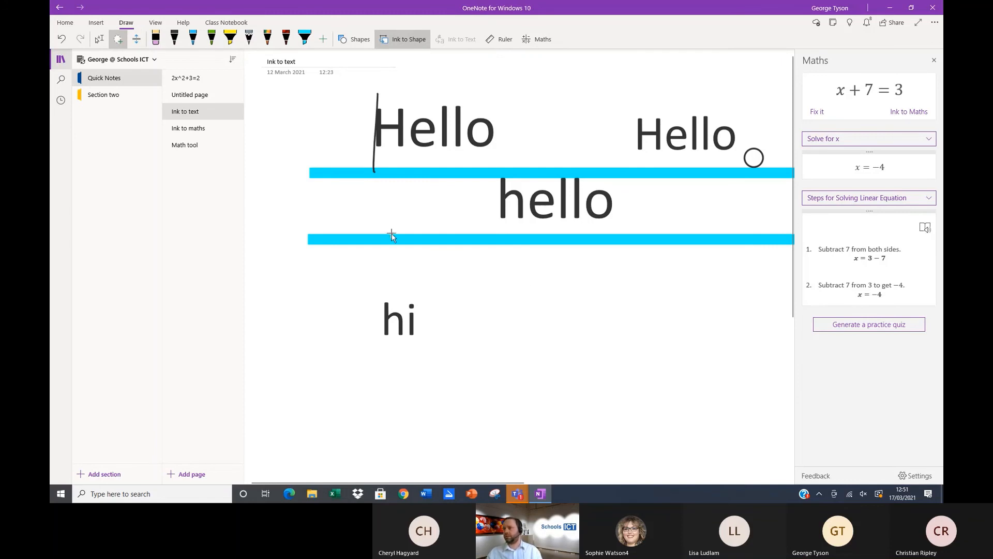
pyautogui.click(174, 37)
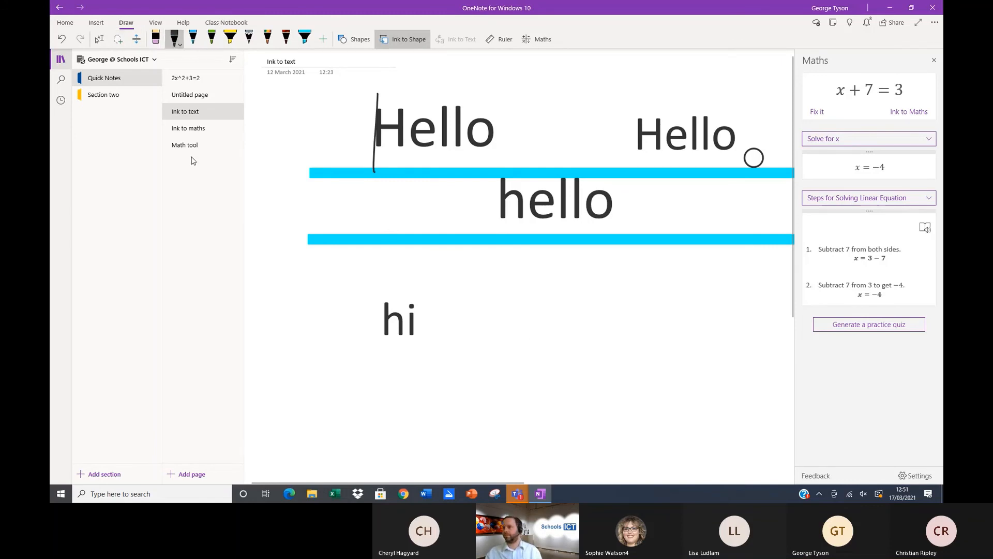
pyautogui.moveTo(531, 284)
pyautogui.mouseDown()
pyautogui.moveTo(498, 355)
pyautogui.moveTo(524, 290)
pyautogui.mouseUp()
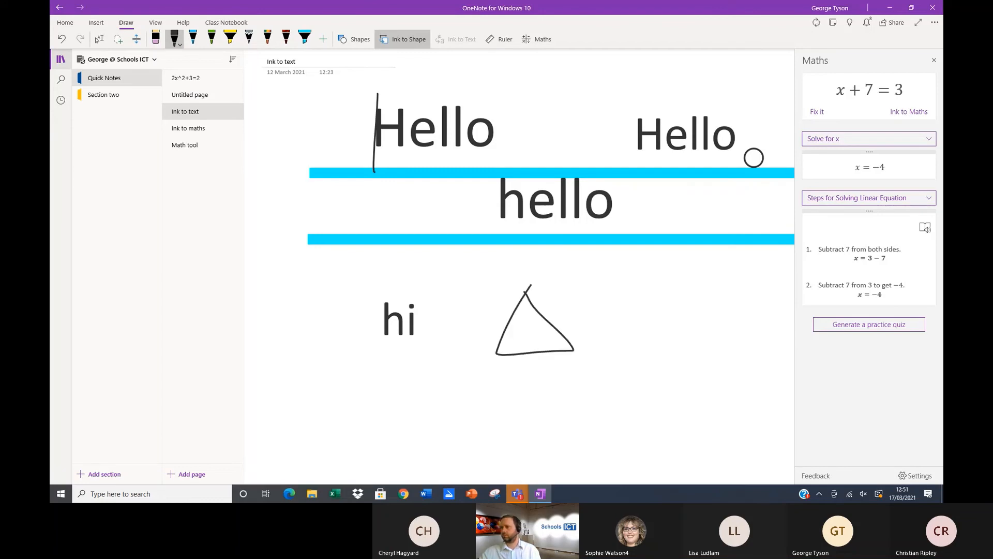
pyautogui.moveTo(634, 270)
pyautogui.mouseDown()
pyautogui.moveTo(640, 326)
pyautogui.moveTo(626, 268)
pyautogui.moveTo(695, 323)
pyautogui.mouseUp()
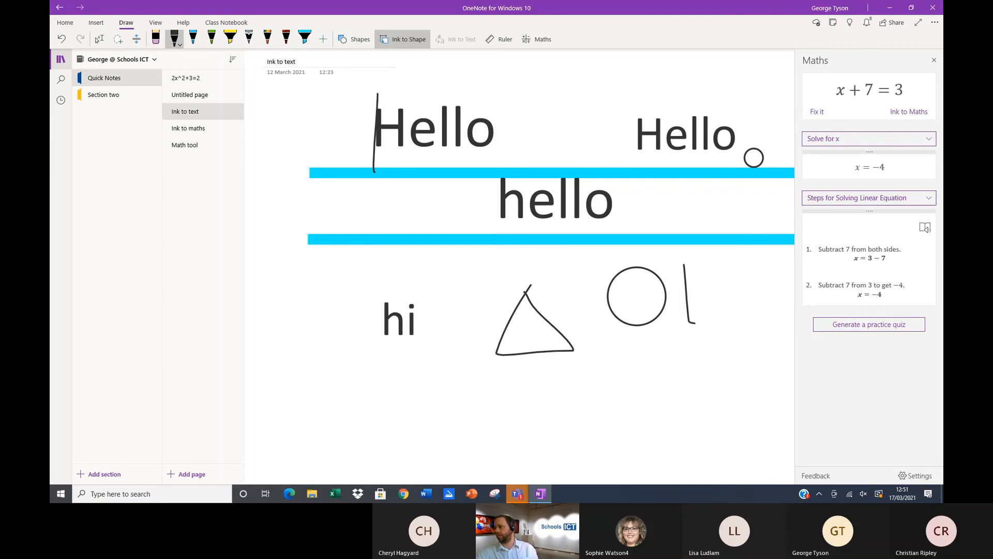
pyautogui.moveTo(727, 270); pyautogui.dragTo(684, 264)
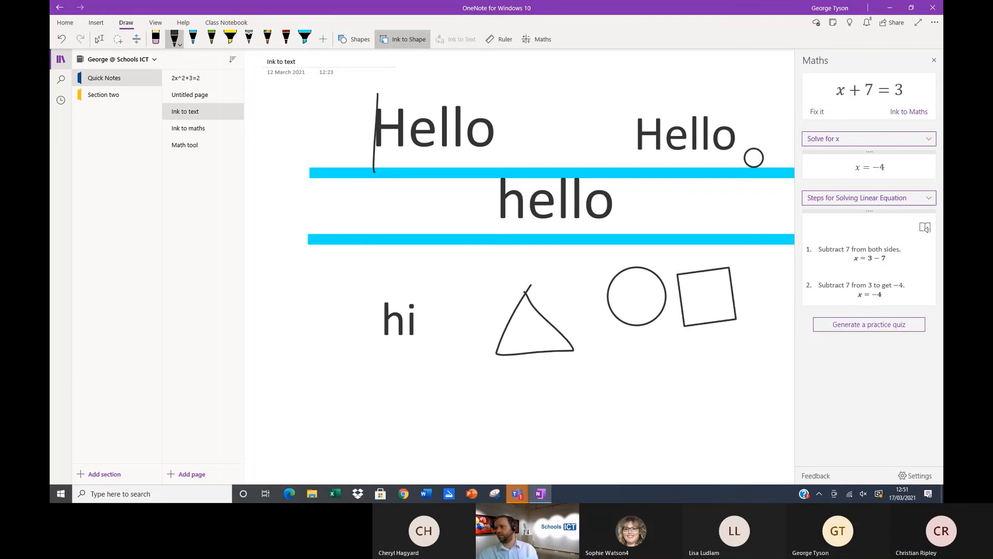
pyautogui.moveTo(683, 393); pyautogui.dragTo(651, 348)
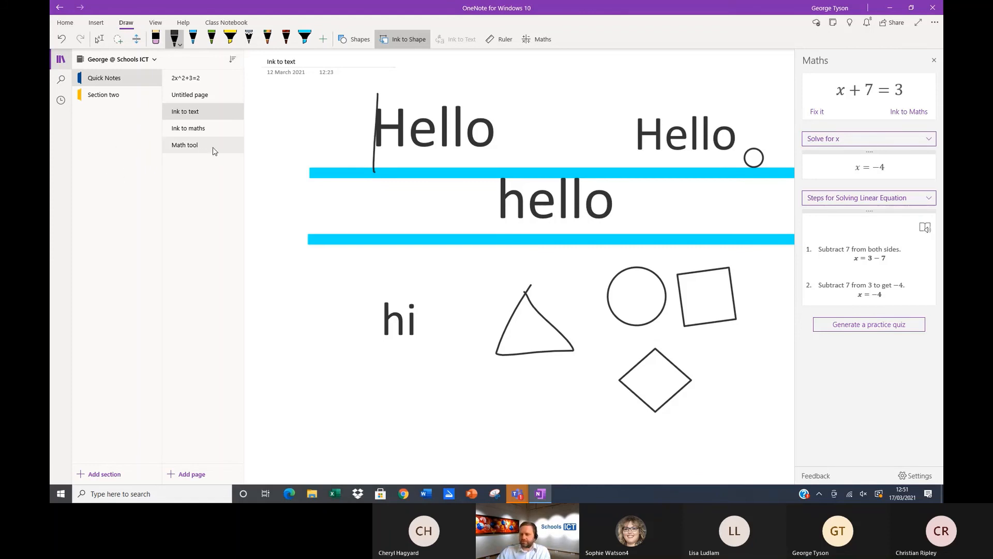
# Step: On Section two's untitled page, write "List of jobs" followed by the lines Dfsg, Fsdg, Fsg and fgfd
pyautogui.click(233, 129)
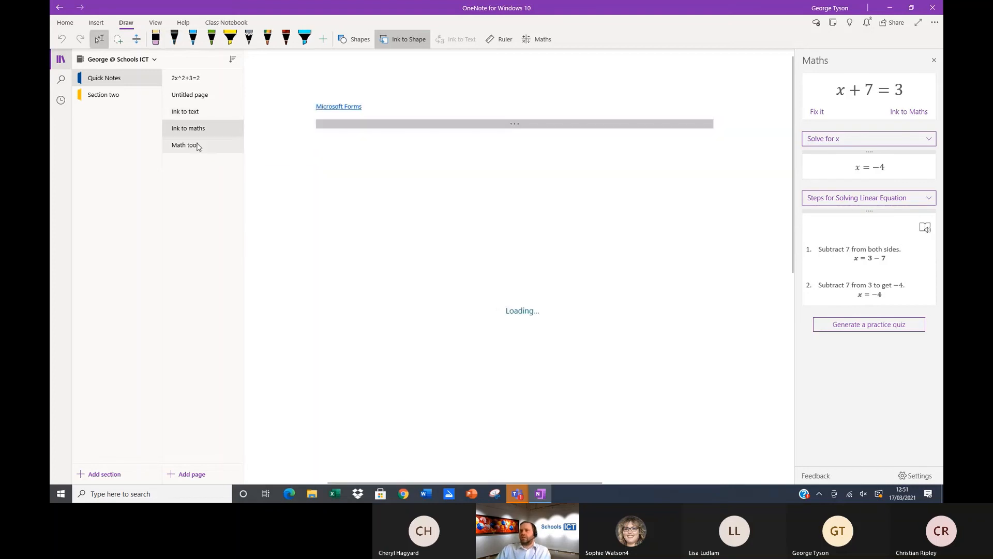
pyautogui.click(197, 146)
pyautogui.click(105, 98)
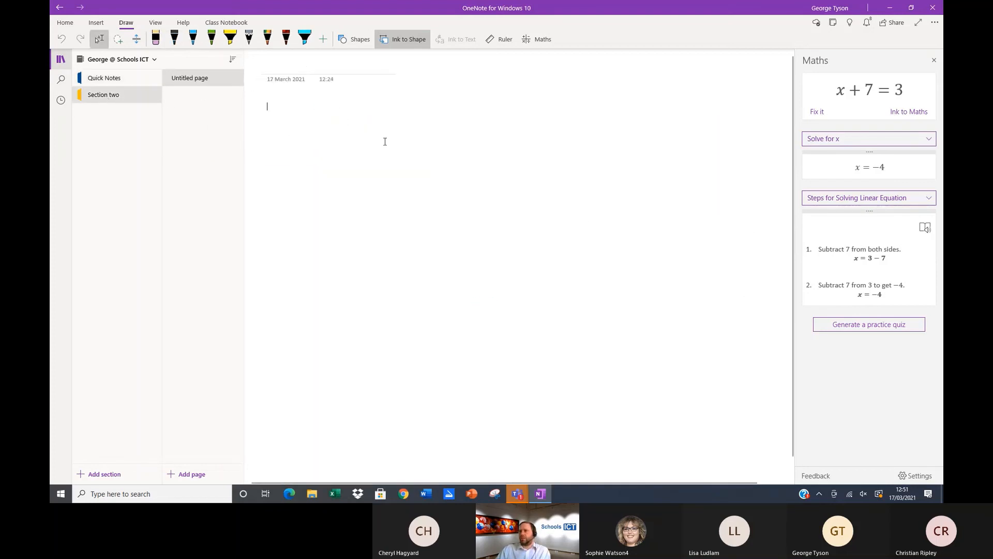
pyautogui.write('li')
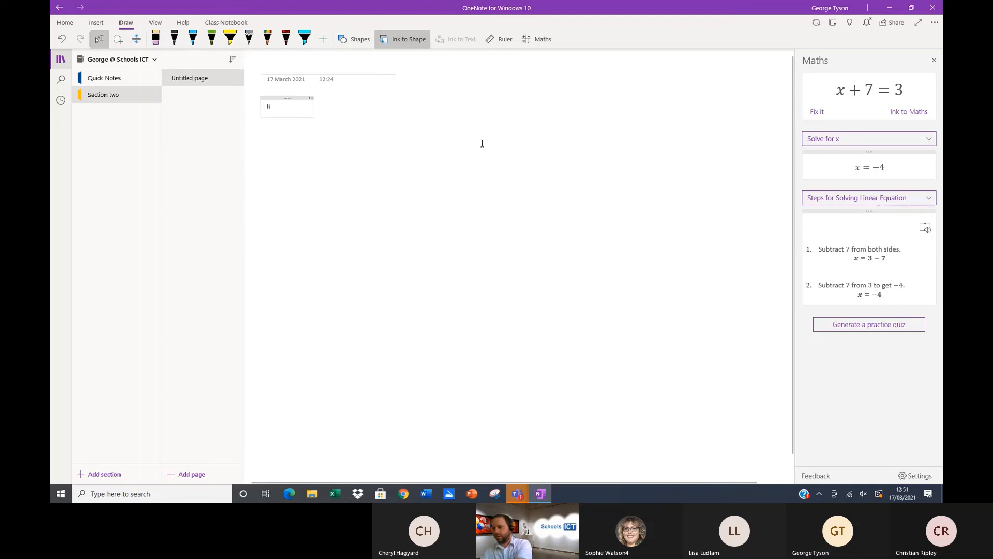
pyautogui.write('st of jobs')
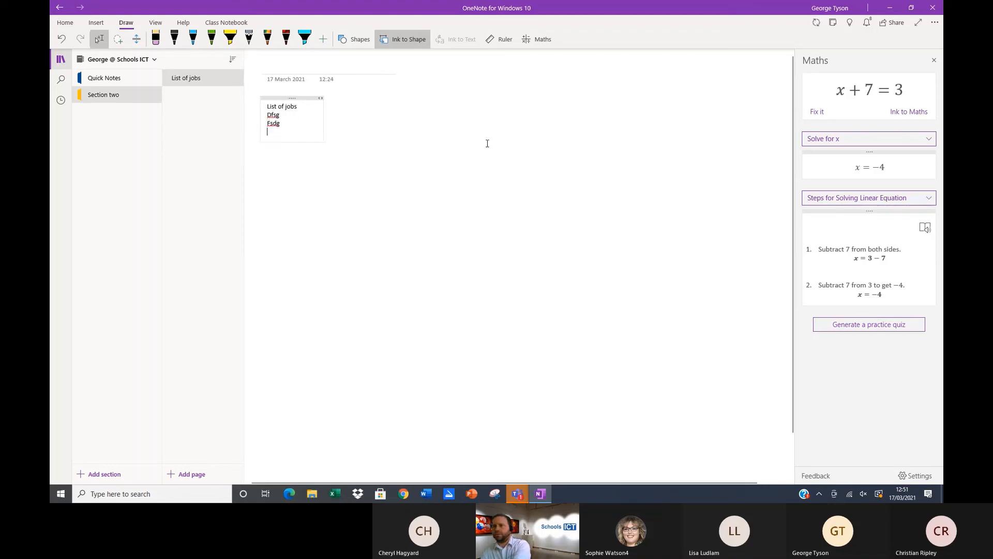
pyautogui.write('fsg')
pyautogui.press('Return')
pyautogui.write('fgfd')
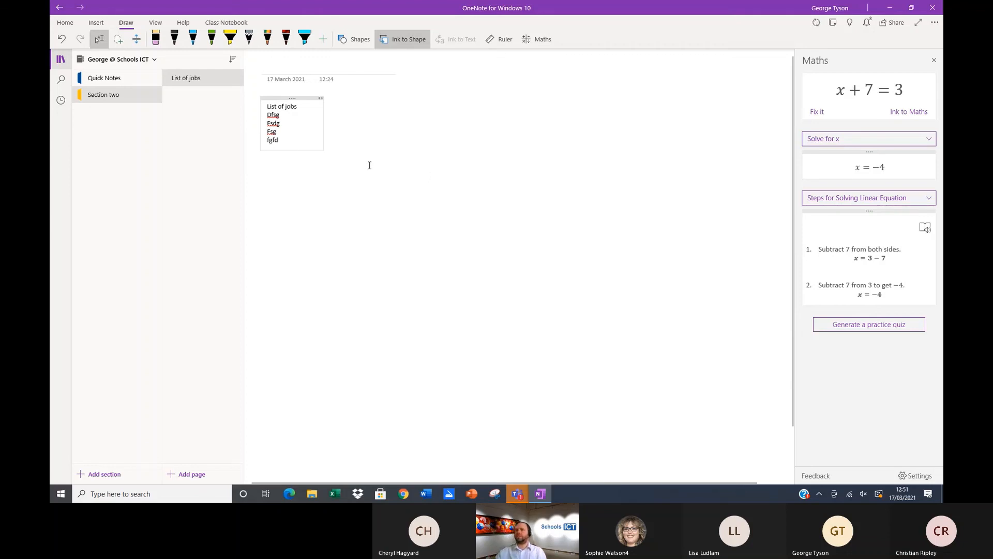
# Step: Tag all five lines of the job list as To Do
pyautogui.moveTo(291, 140); pyautogui.dragTo(377, 62)
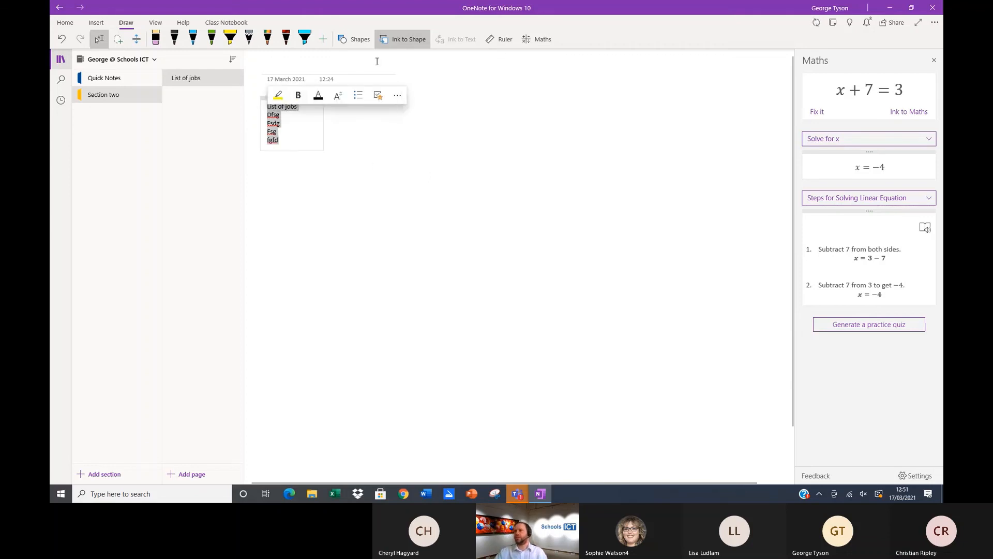
pyautogui.click(96, 23)
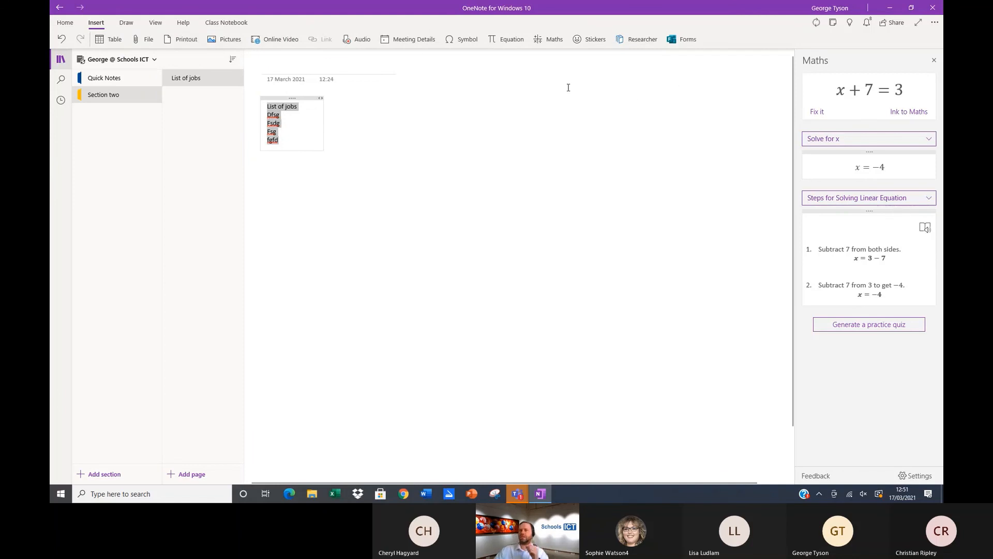
pyautogui.click(162, 26)
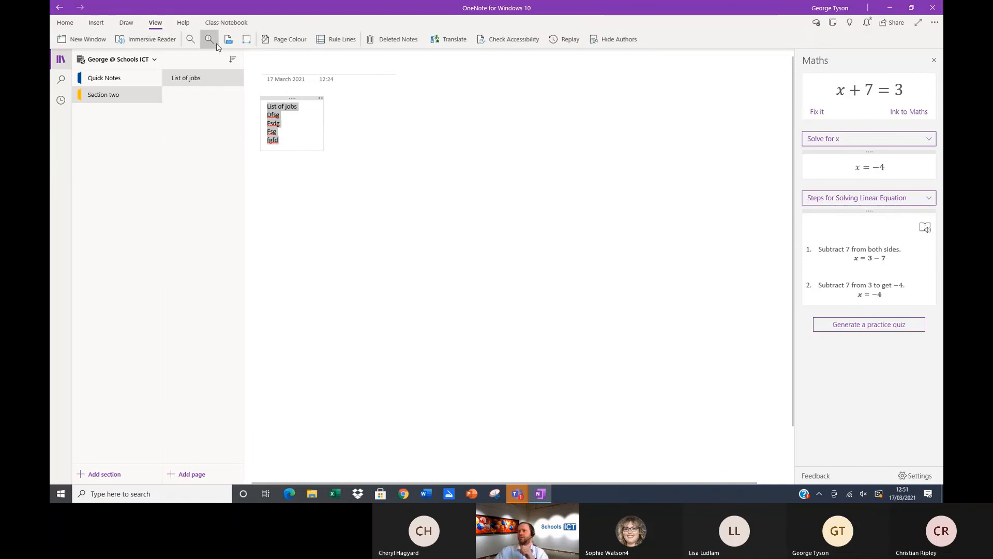
pyautogui.rightClick(272, 120)
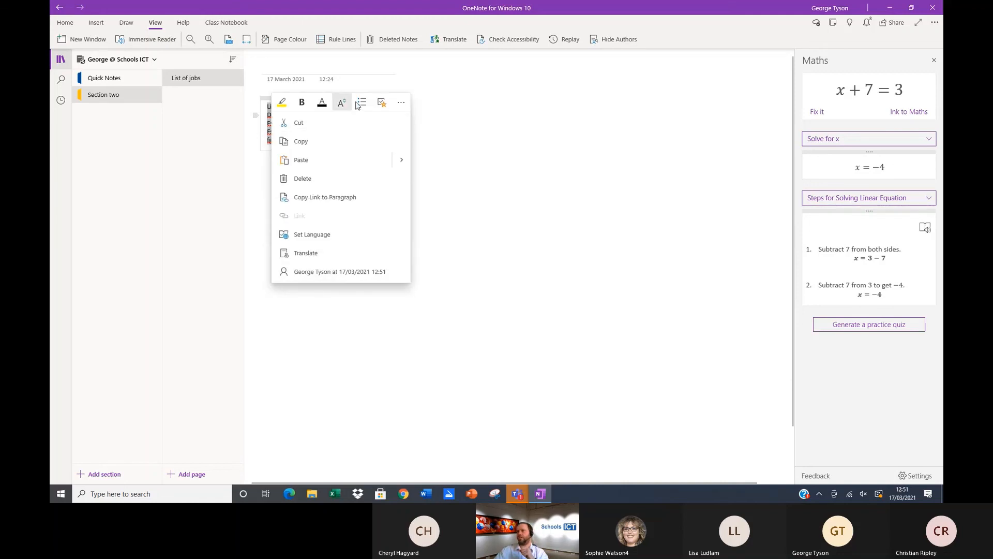
pyautogui.click(381, 103)
pyautogui.click(393, 140)
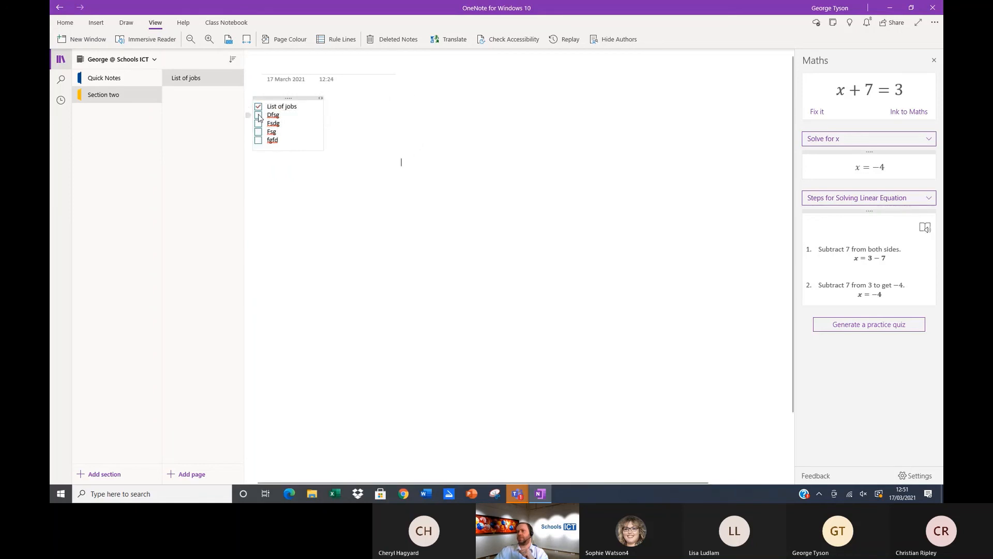
# Step: Try out the To Do checkboxes of the first three lines and clear them again
pyautogui.click(259, 115)
pyautogui.click(259, 124)
pyautogui.click(258, 108)
# Step: Add the Important tag to all five lines of the list and tick the first three checkboxes
pyautogui.moveTo(284, 145); pyautogui.dragTo(268, 106)
pyautogui.rightClick(276, 105)
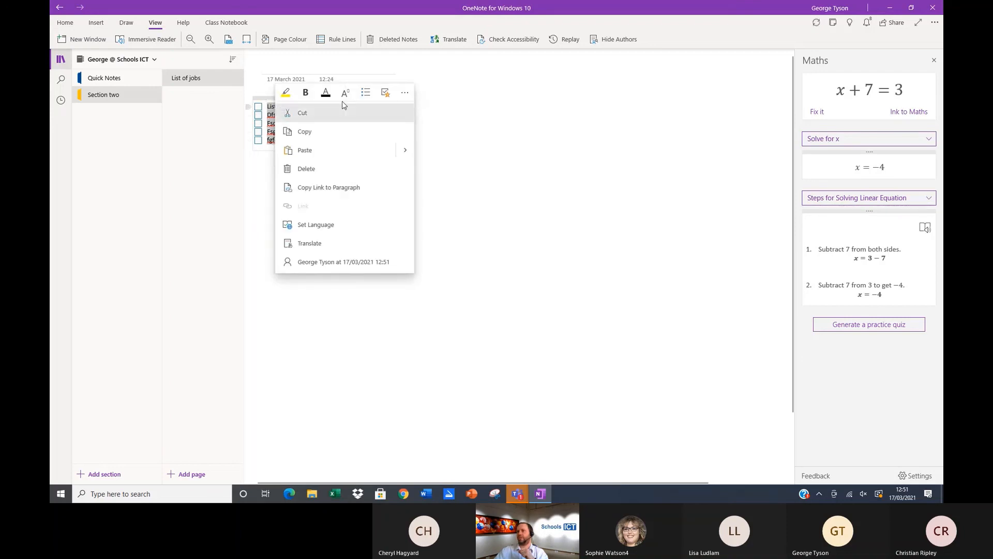
pyautogui.click(386, 92)
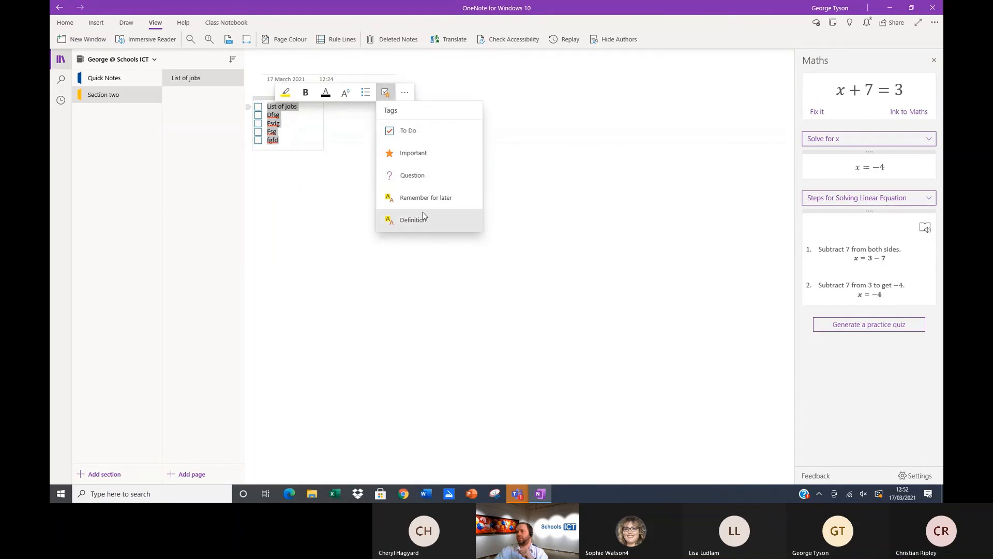
pyautogui.click(413, 154)
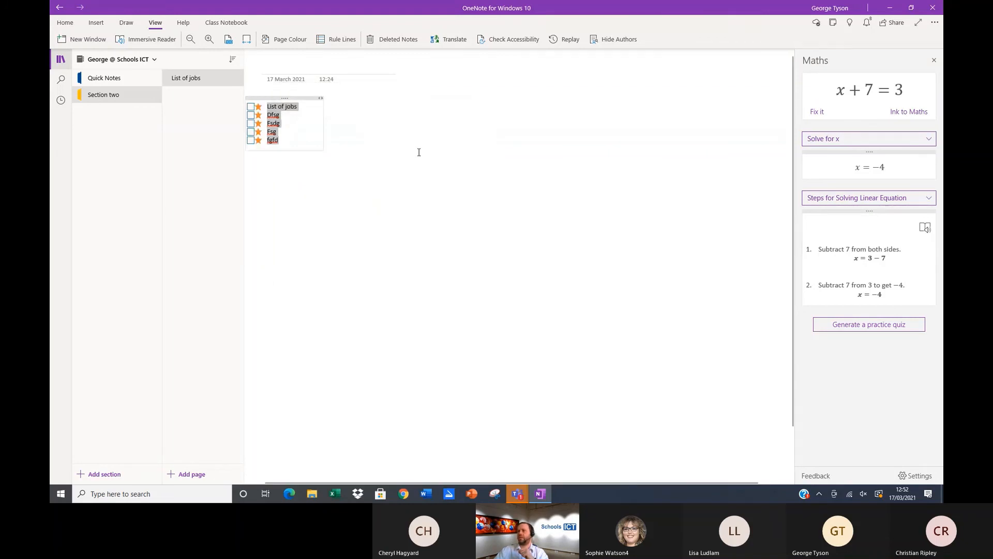
pyautogui.click(355, 139)
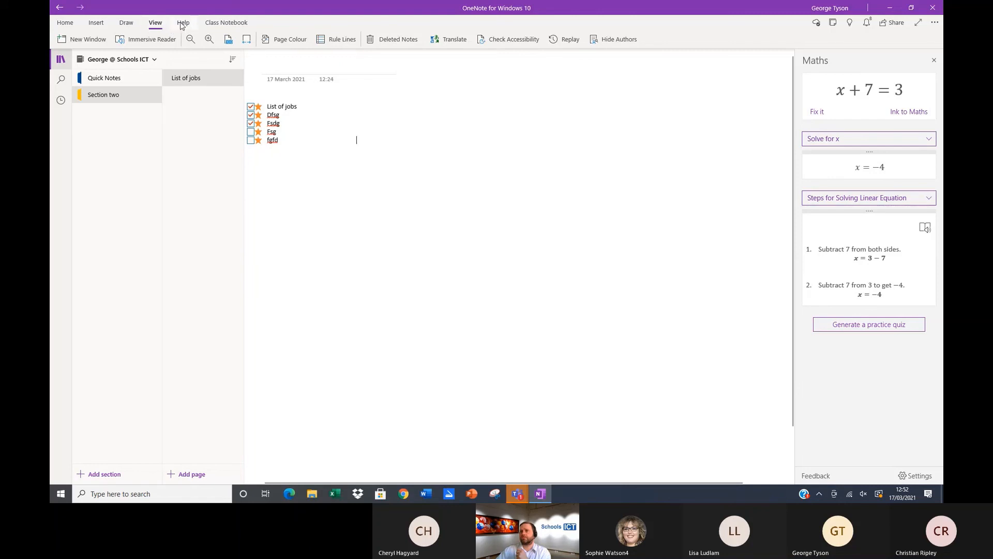
# Step: View the job list in Immersive Reader and return to the page
pyautogui.click(146, 41)
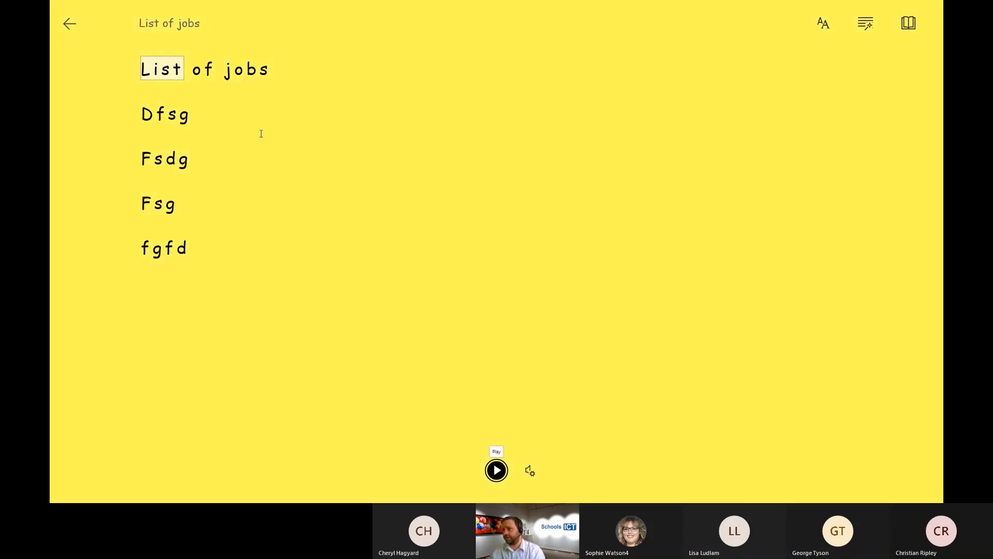
pyautogui.click(70, 25)
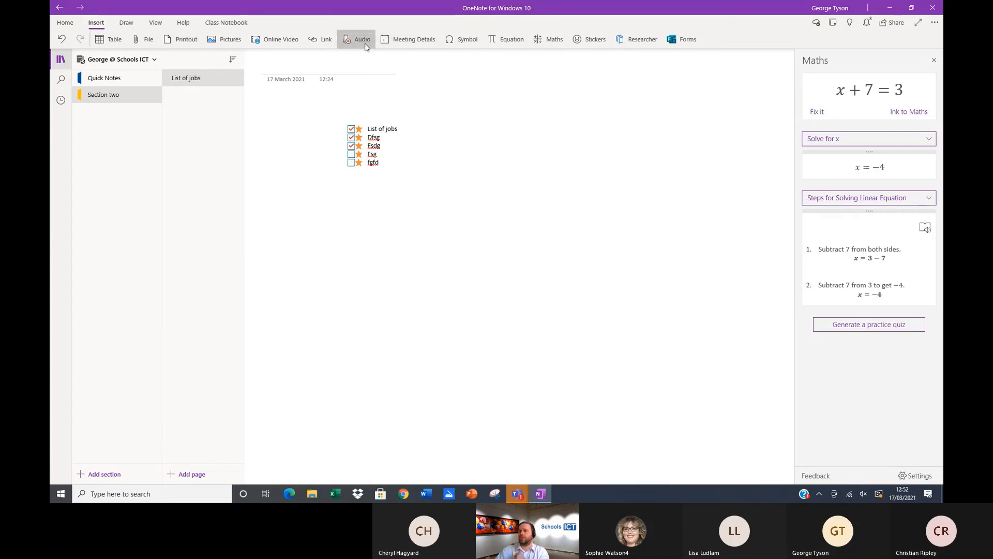
# Step: Record about 10 seconds of audio below the job list and play back the start of the recording
pyautogui.click(365, 43)
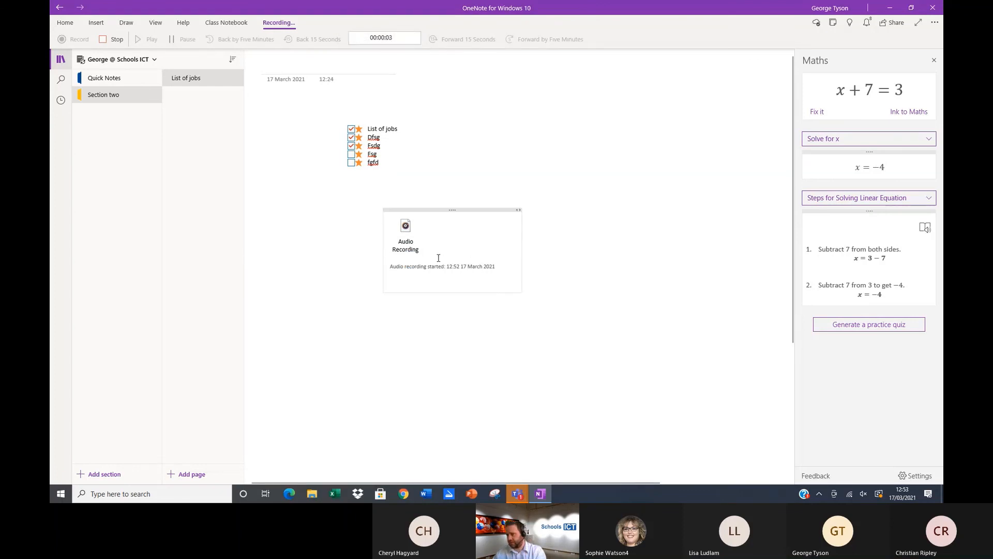
pyautogui.click(408, 230)
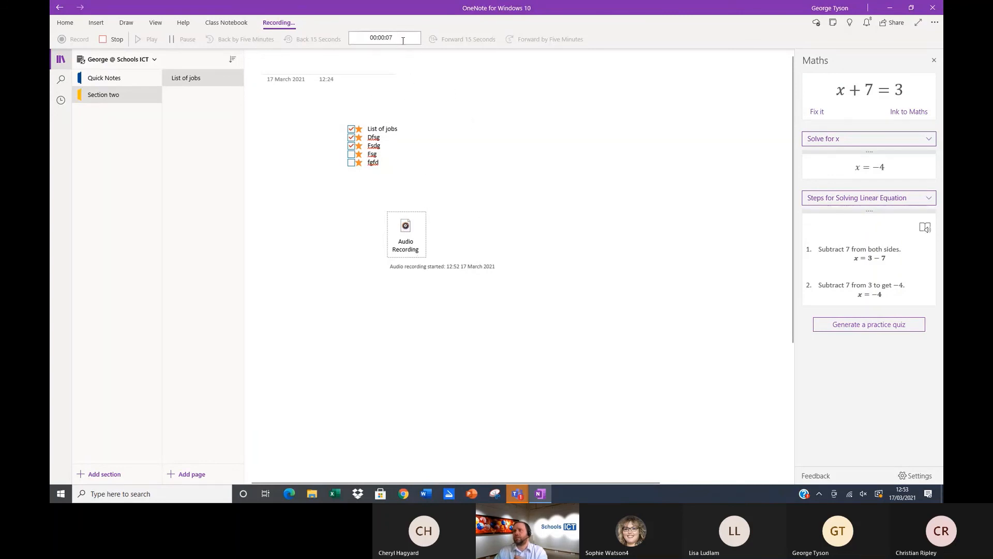
pyautogui.click(113, 39)
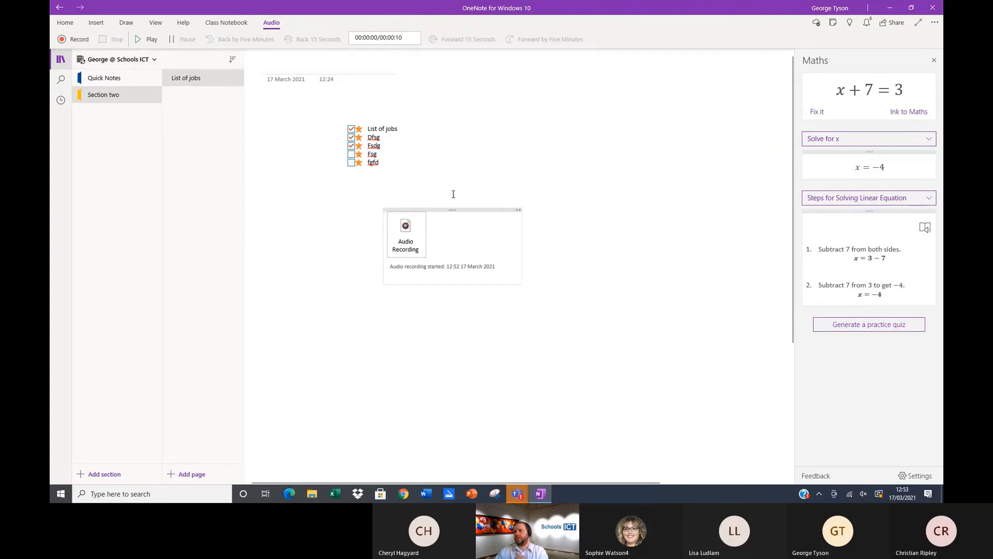
pyautogui.click(152, 41)
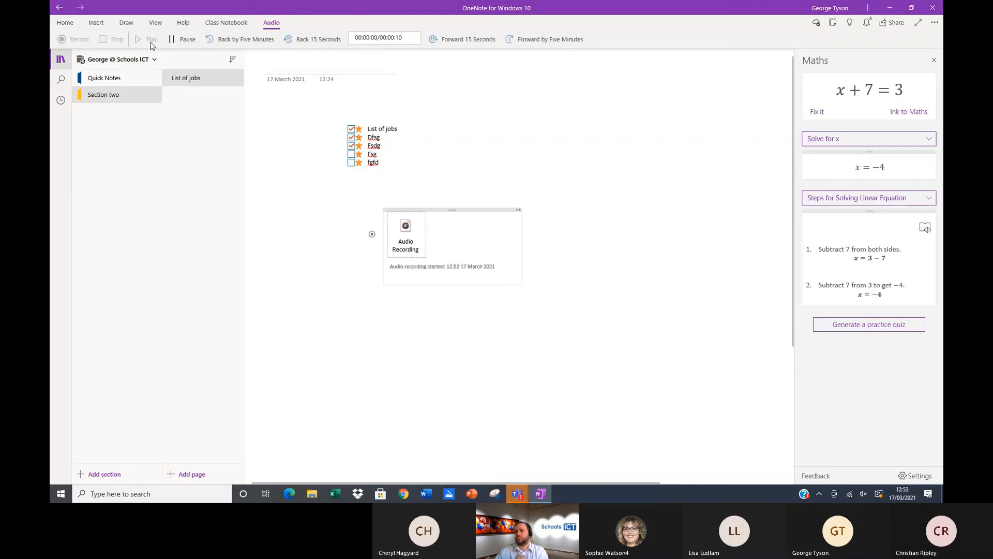
pyautogui.click(179, 40)
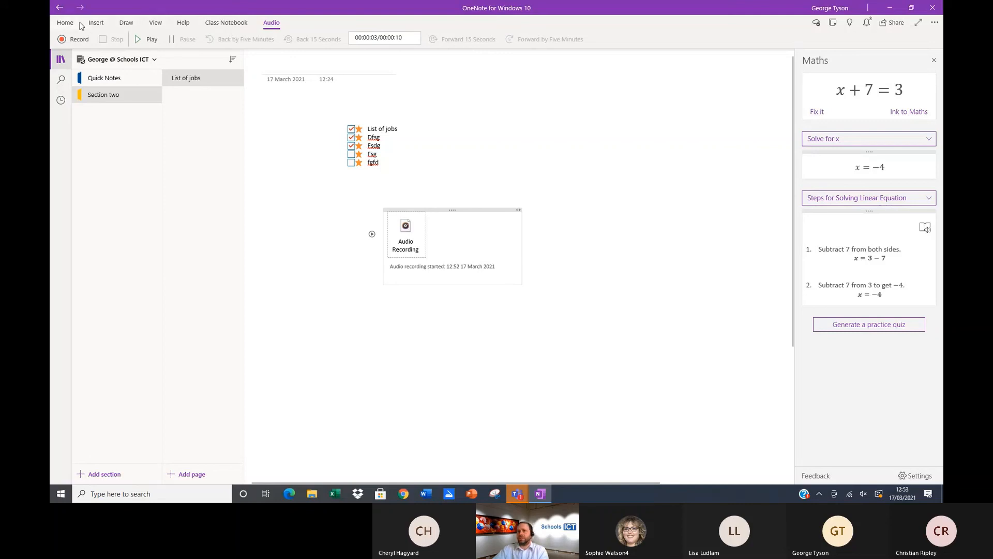
# Step: Switch to the Teams meeting controls and stop sharing the screen
pyautogui.click(96, 24)
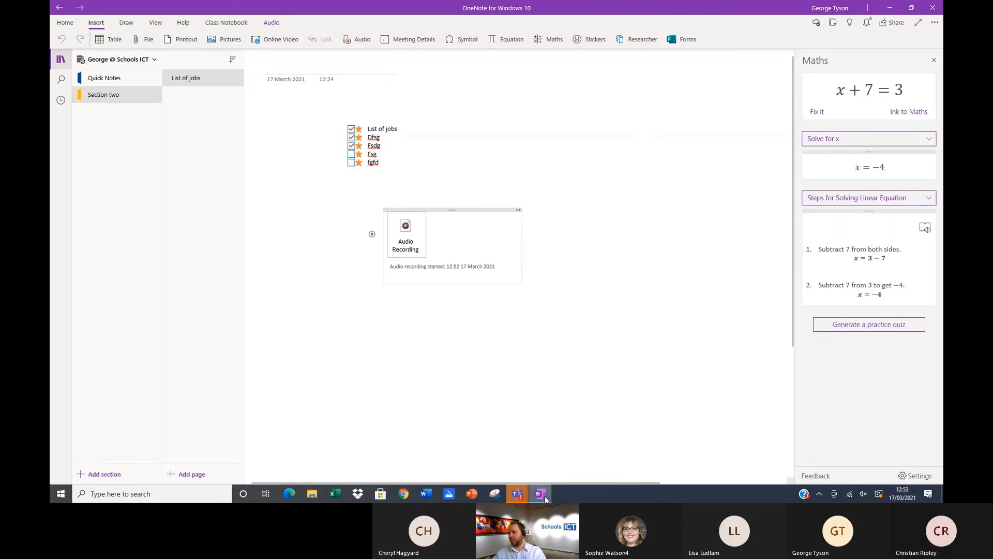
pyautogui.moveTo(517, 494)
pyautogui.click(597, 442)
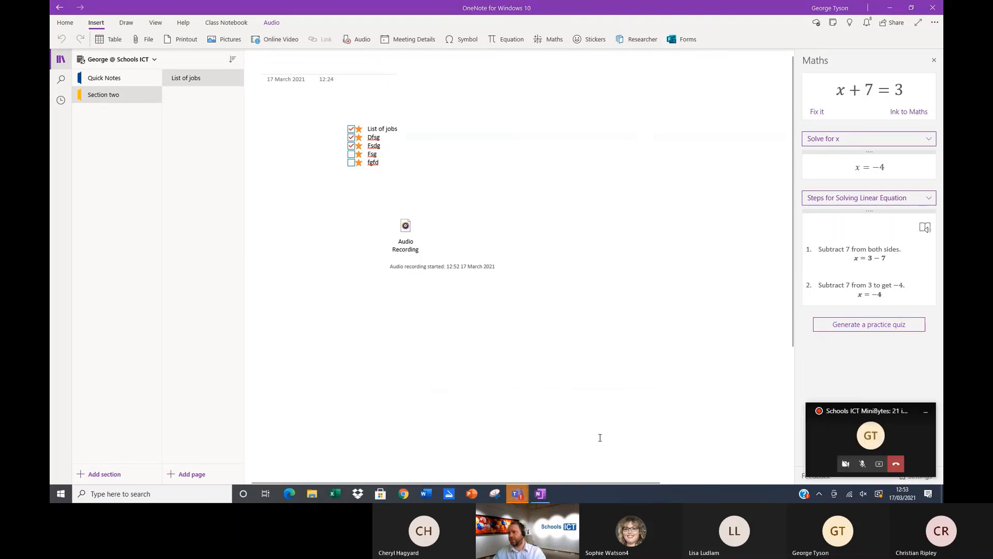
pyautogui.click(880, 464)
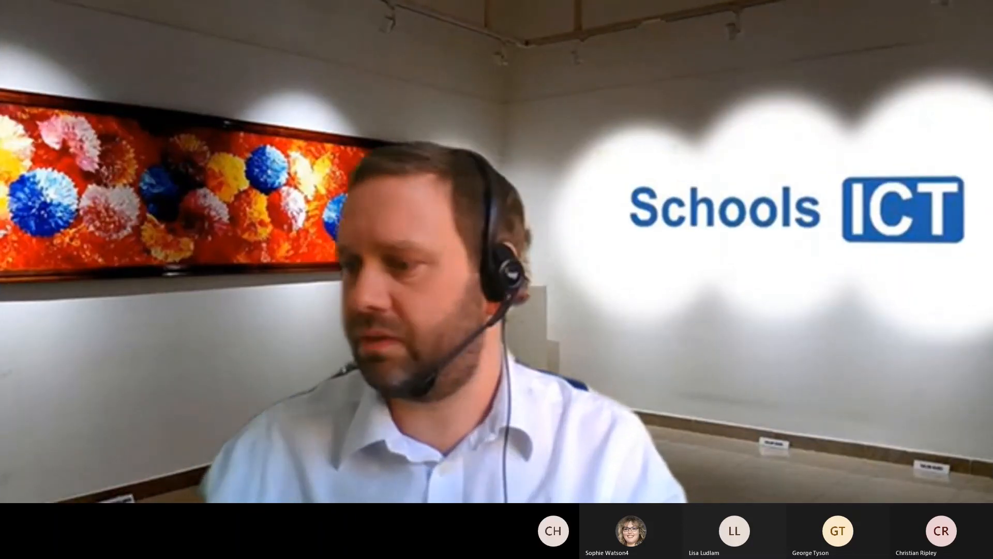